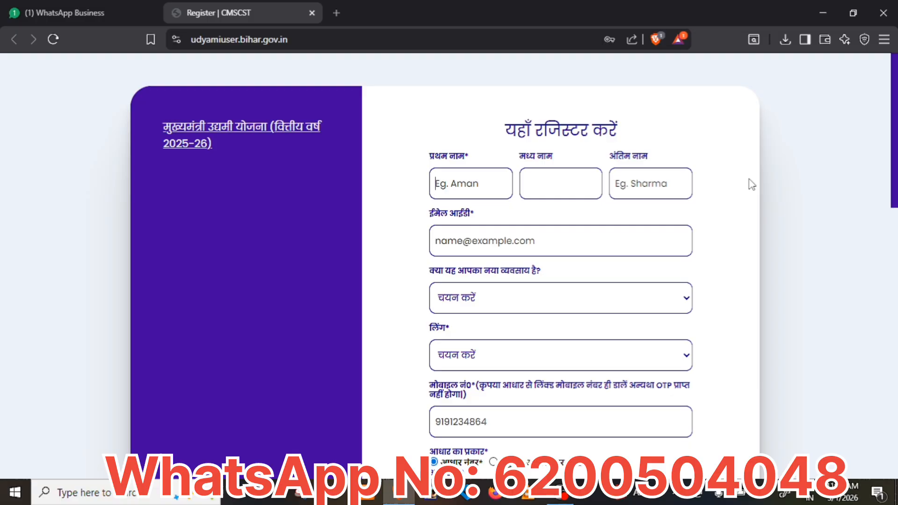
Start filling in the e-mail field and check the new-business choices without picking one.
click(489, 41)
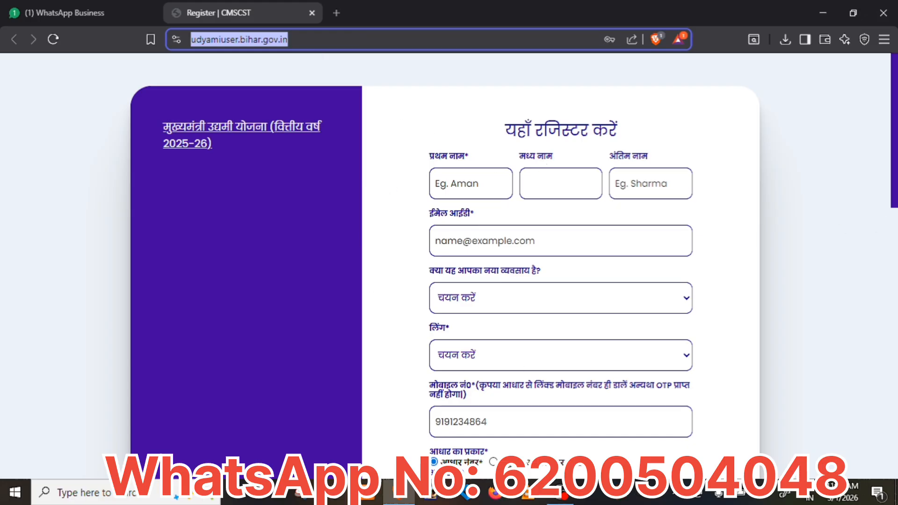
mouse_move(894, 129)
mouse_down()
mouse_move(893, 156)
mouse_move(893, 126)
mouse_up()
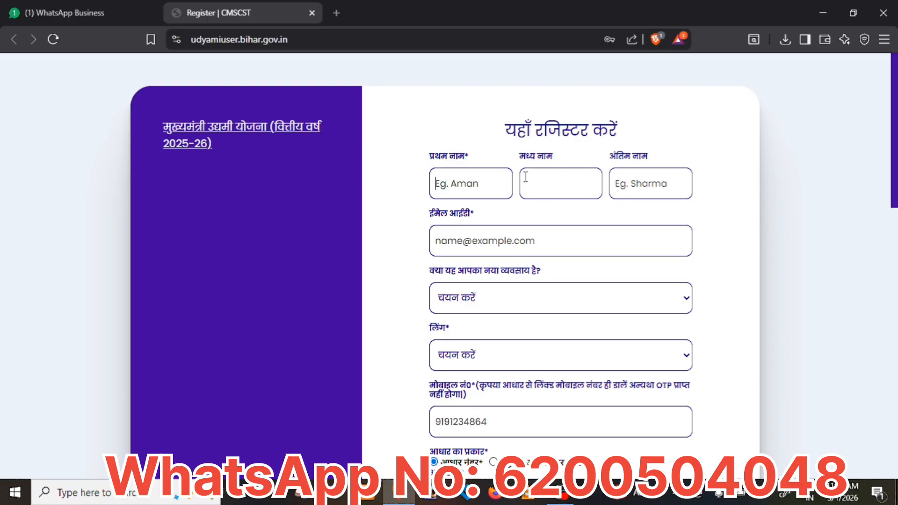
click(526, 246)
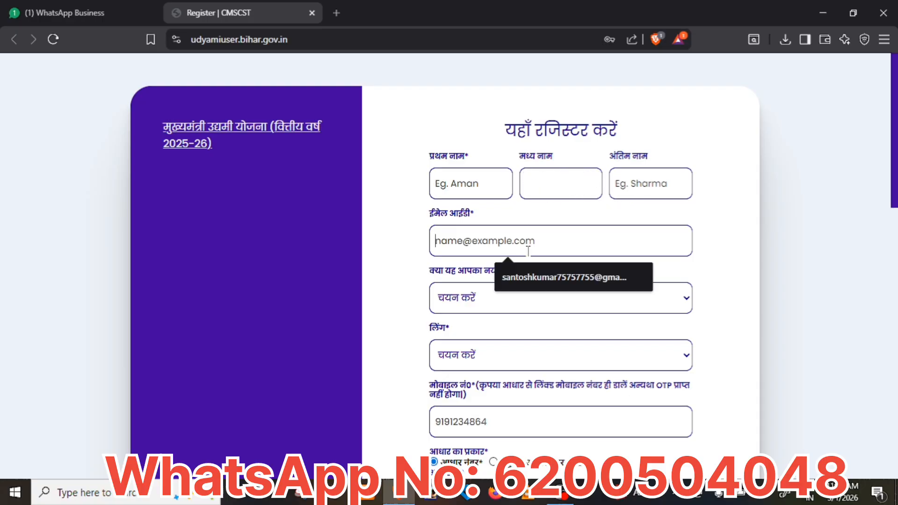
click(742, 202)
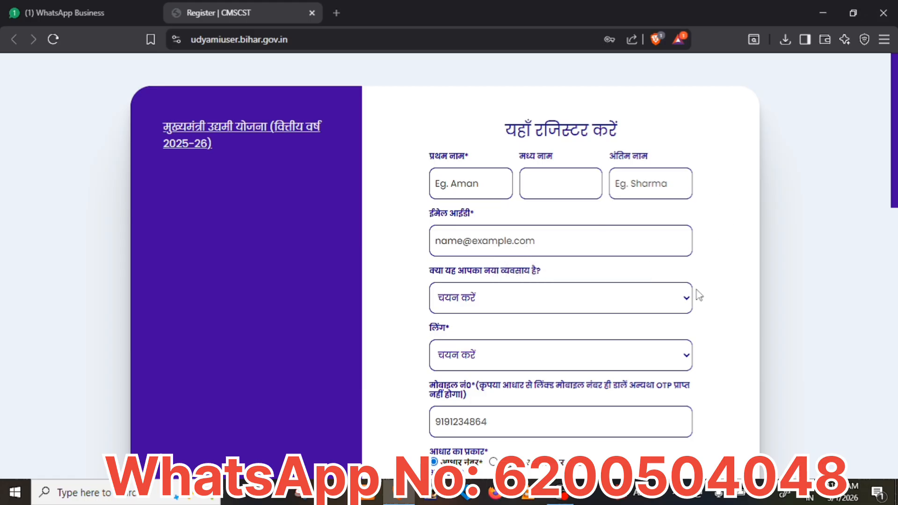
click(681, 302)
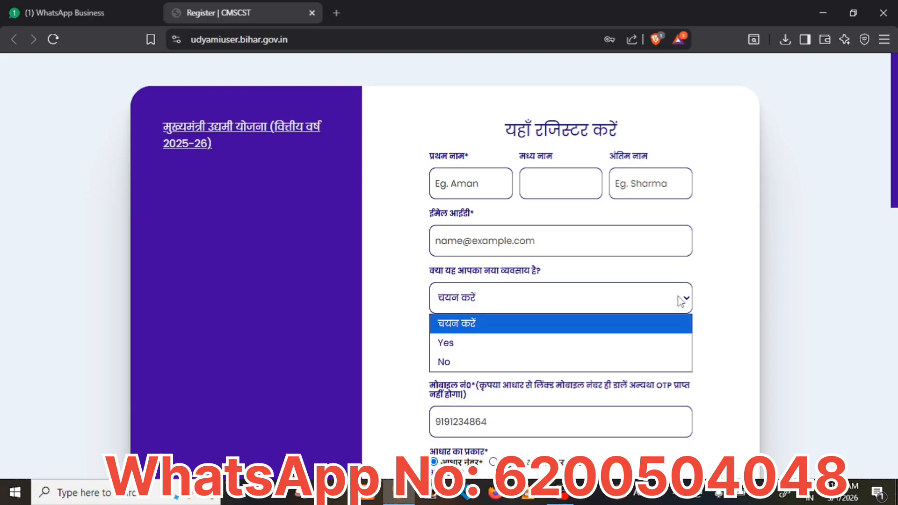
click(681, 302)
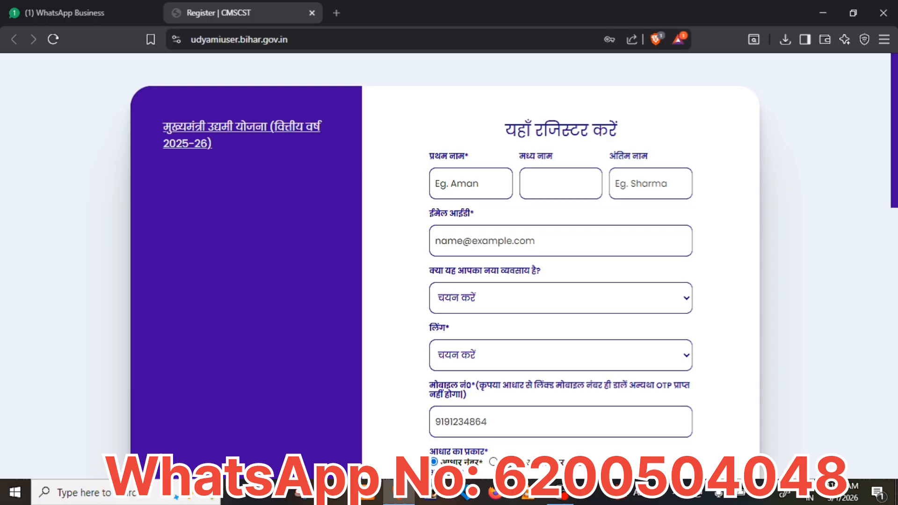
Toggle the Aadhaar type to VID and back to Aadhaar number, then list the application types.
scroll(664, 243, down, 4)
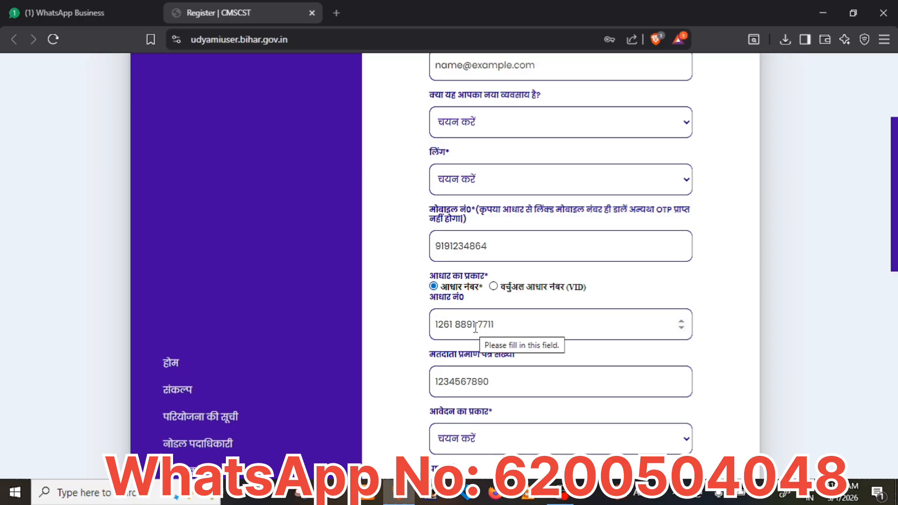
click(495, 290)
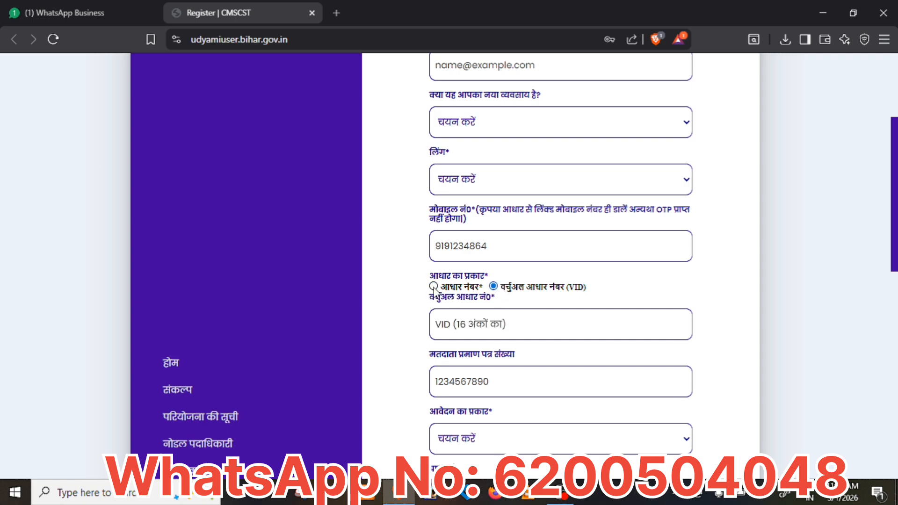
click(433, 285)
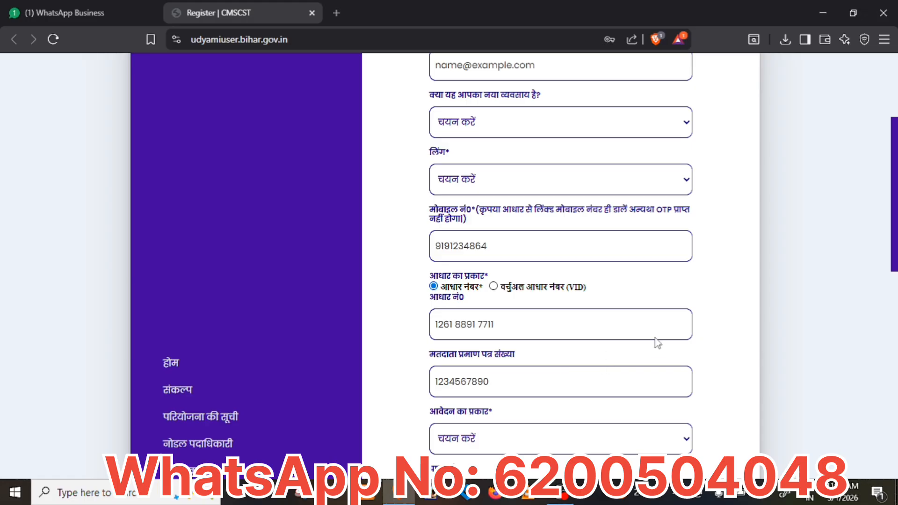
scroll(854, 241, down, 5)
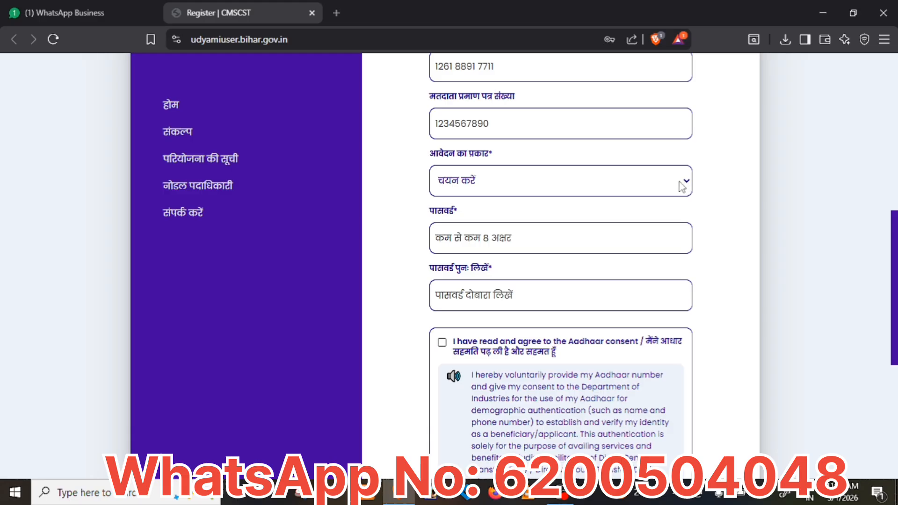
click(682, 187)
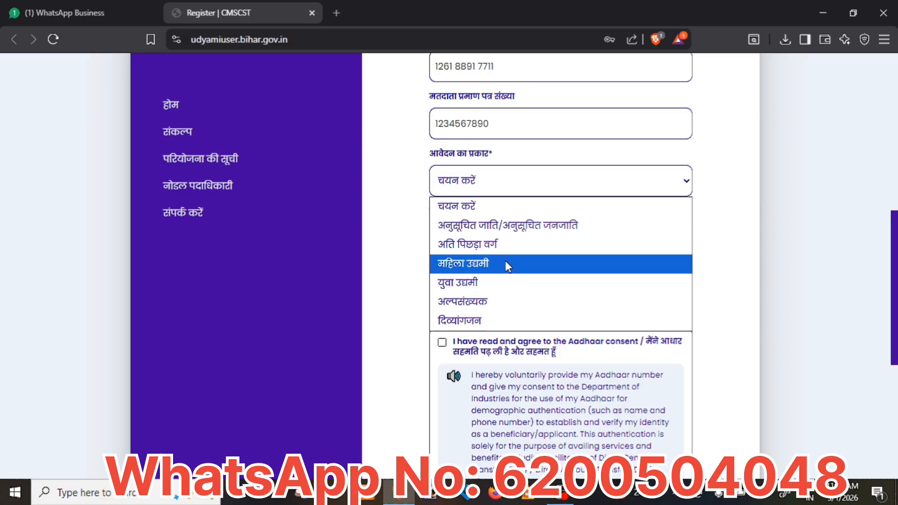
Select अल्पसंख्यक as the application type and look over the rest of the form.
click(486, 302)
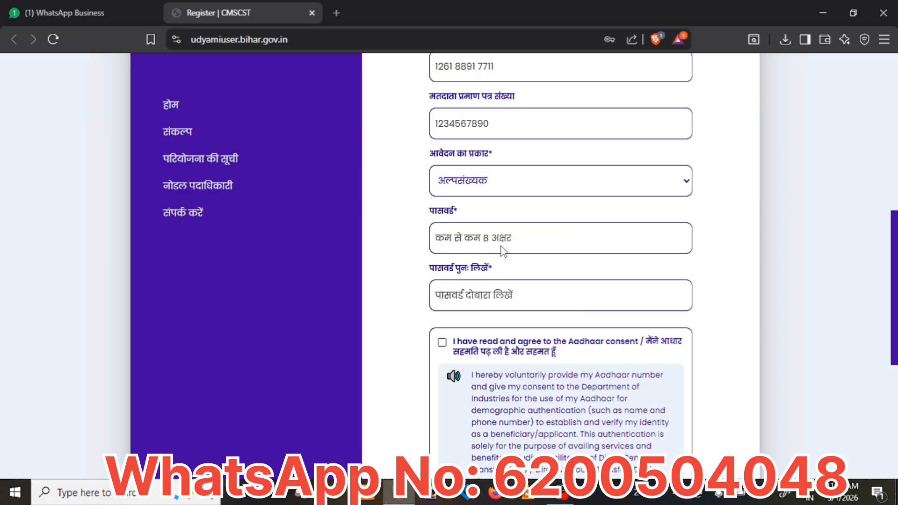
click(503, 187)
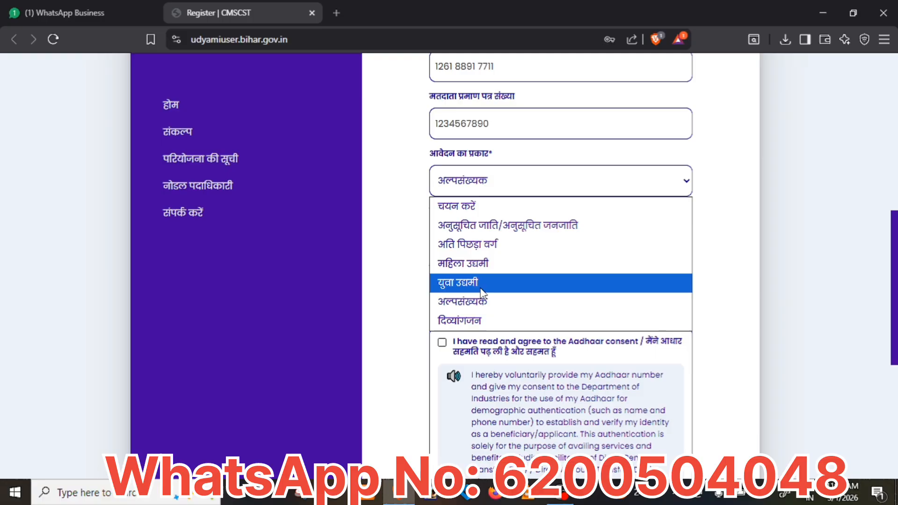
click(736, 257)
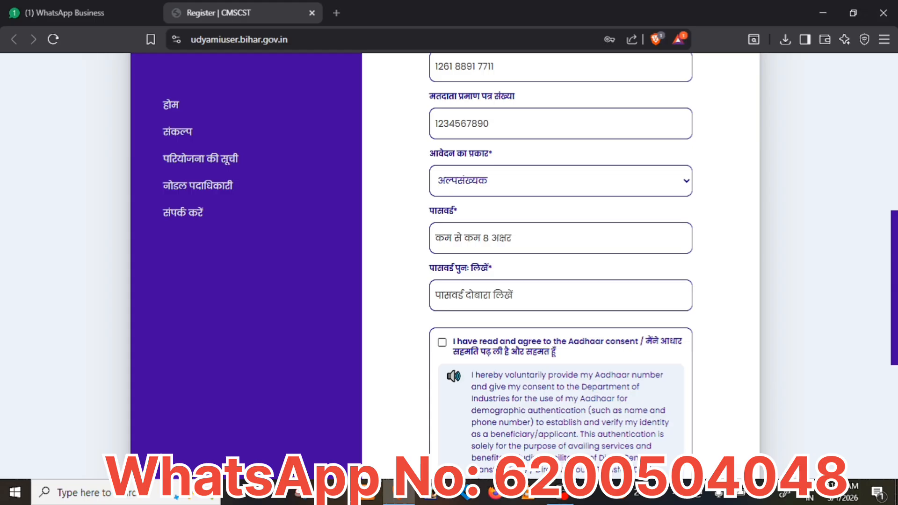
scroll(561, 267, down, 3)
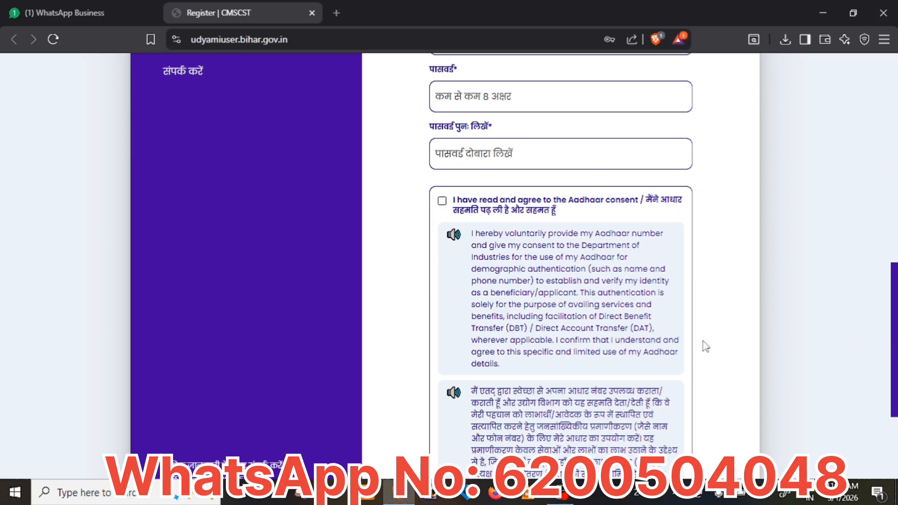
scroll(705, 346, down, 3)
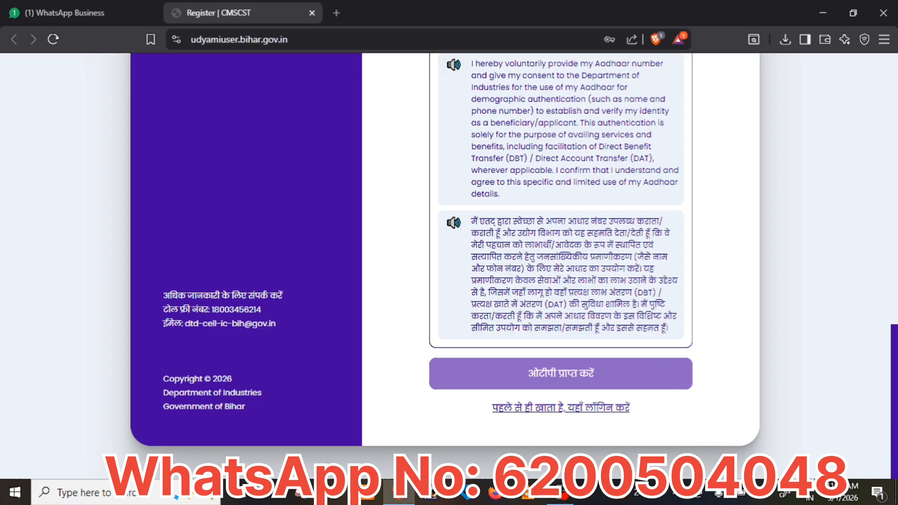
scroll(874, 227, up, 10)
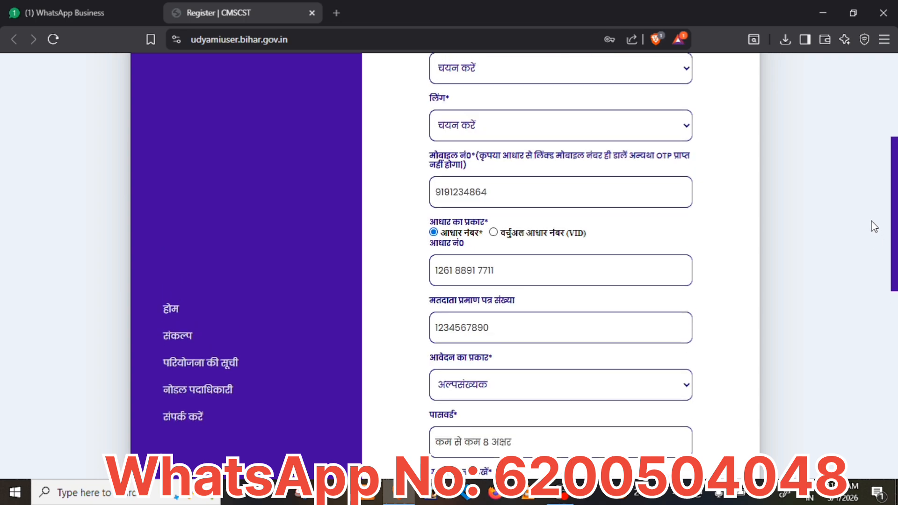
scroll(874, 226, up, 3)
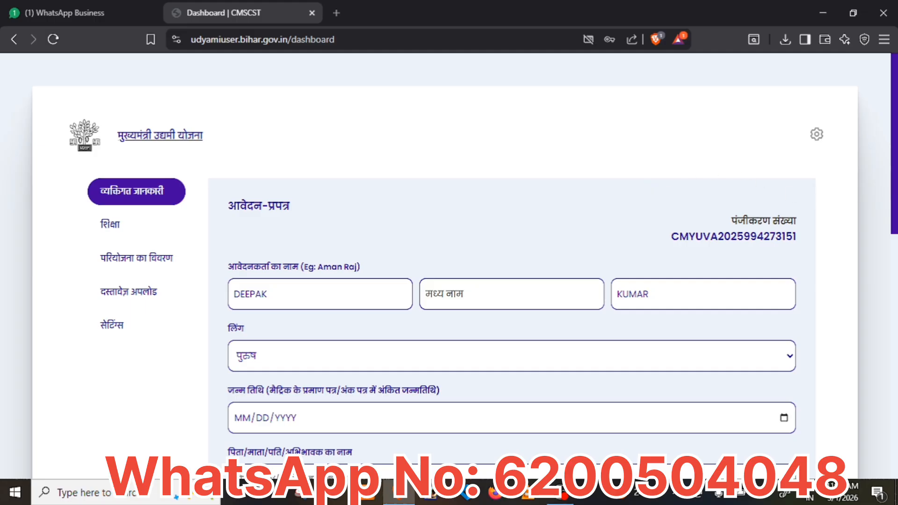
scroll(893, 222, down, 2)
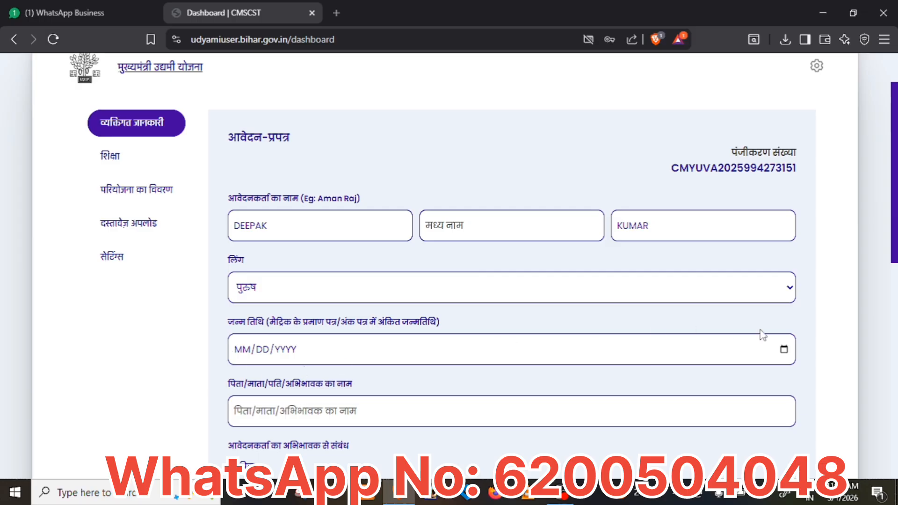
click(788, 356)
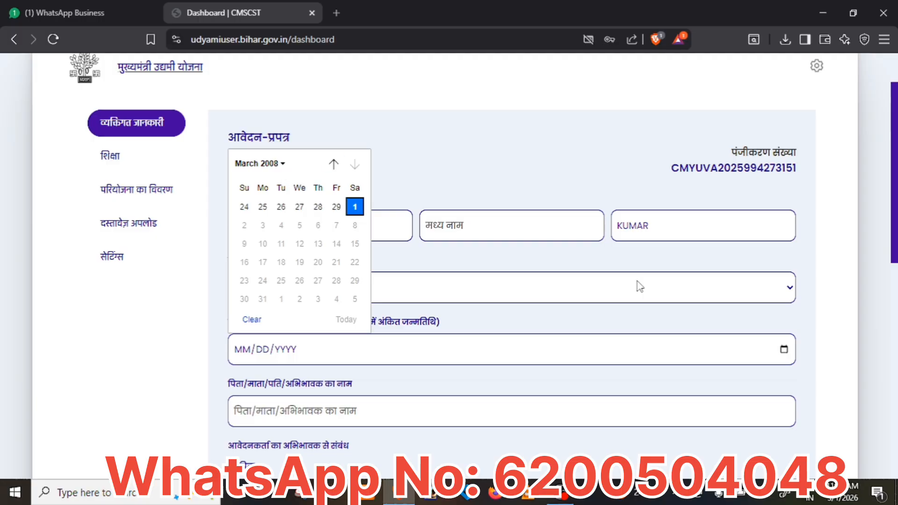
click(696, 326)
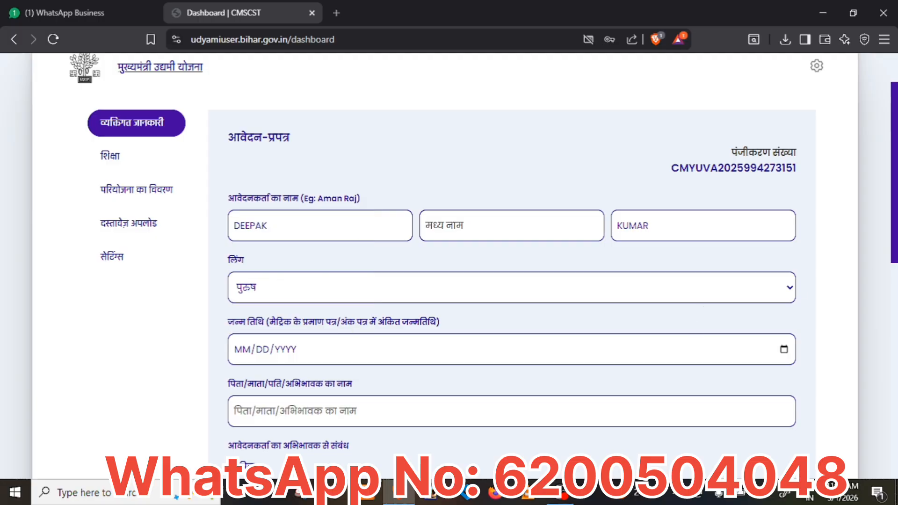
scroll(507, 262, down, 3)
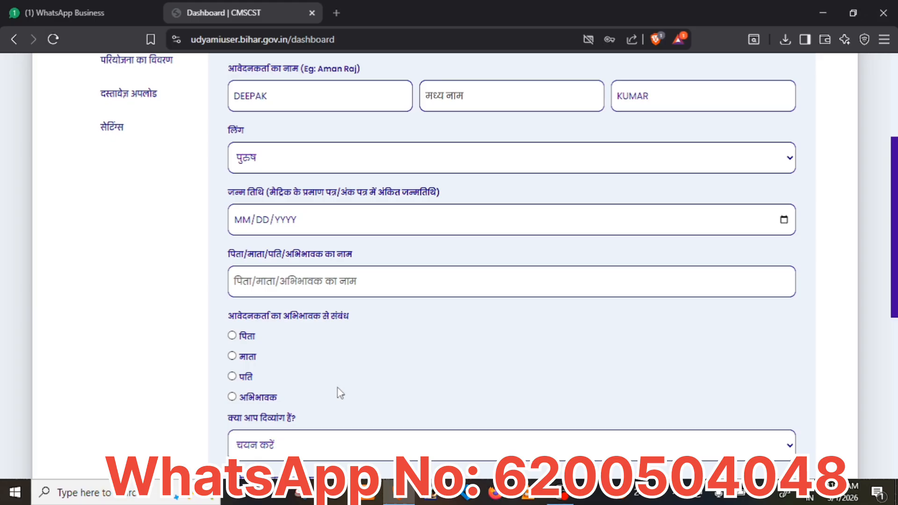
scroll(561, 319, down, 3)
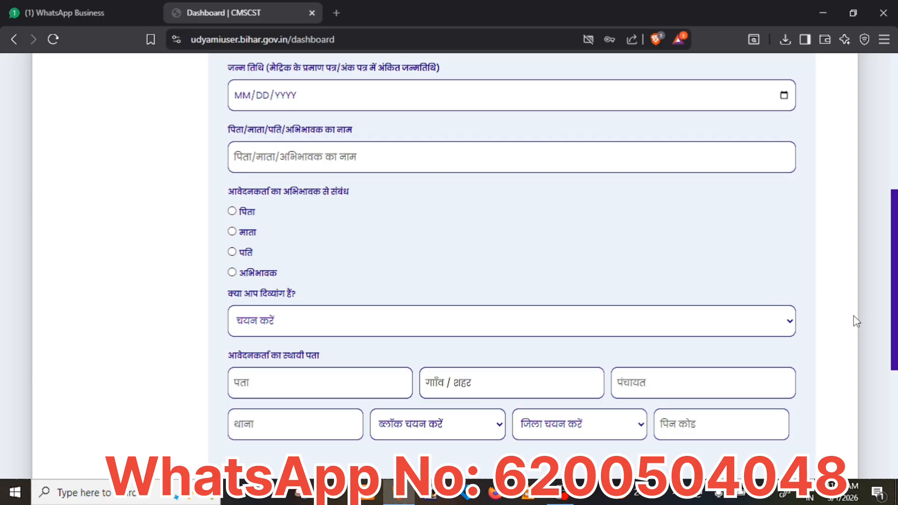
drag(895, 321, 895, 373)
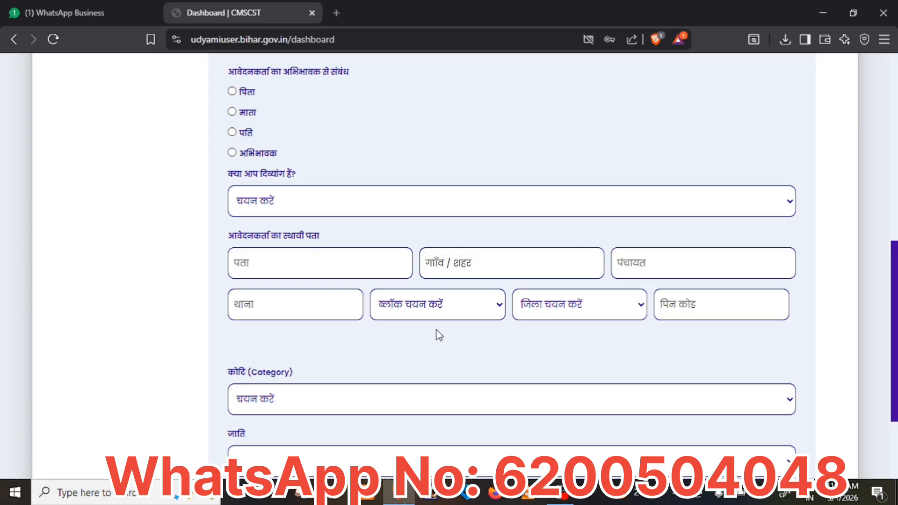
Pick Supaul as the permanent-address district.
click(461, 311)
click(461, 313)
click(461, 312)
click(461, 313)
click(461, 312)
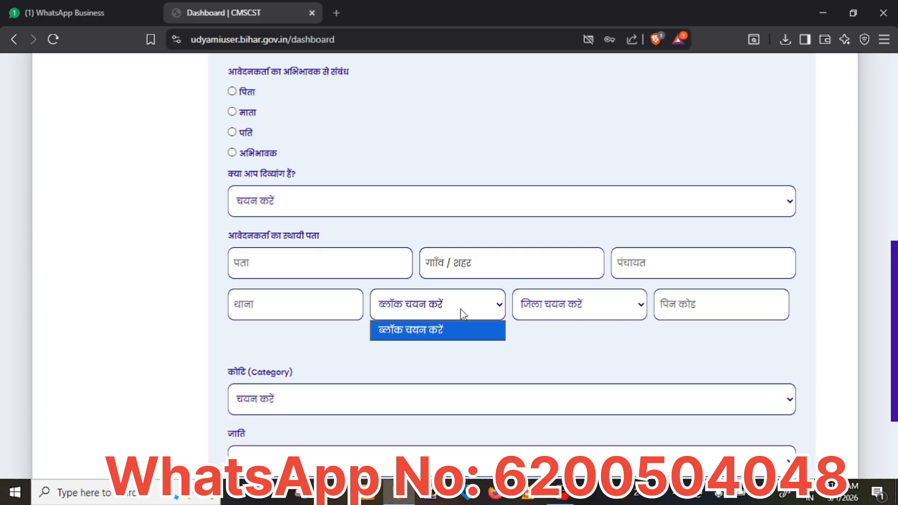
click(461, 313)
click(461, 311)
click(461, 311)
click(567, 308)
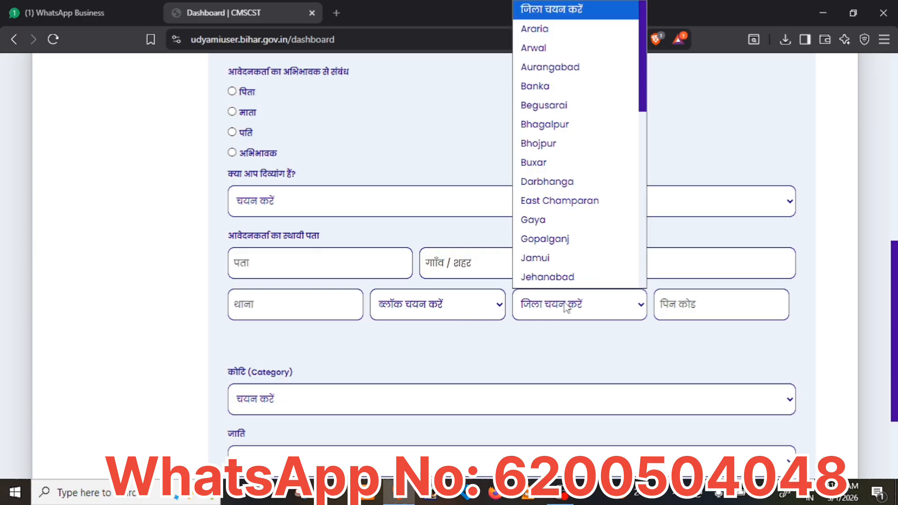
drag(644, 110, 634, 290)
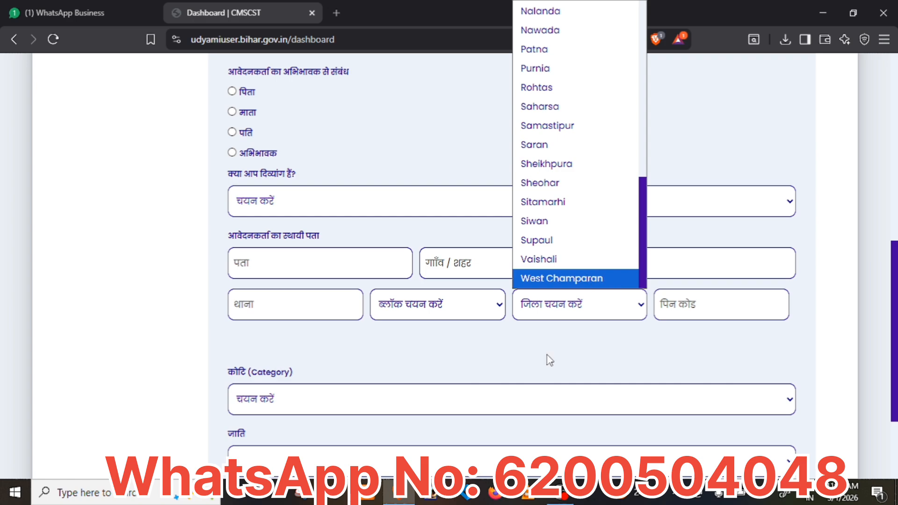
click(559, 246)
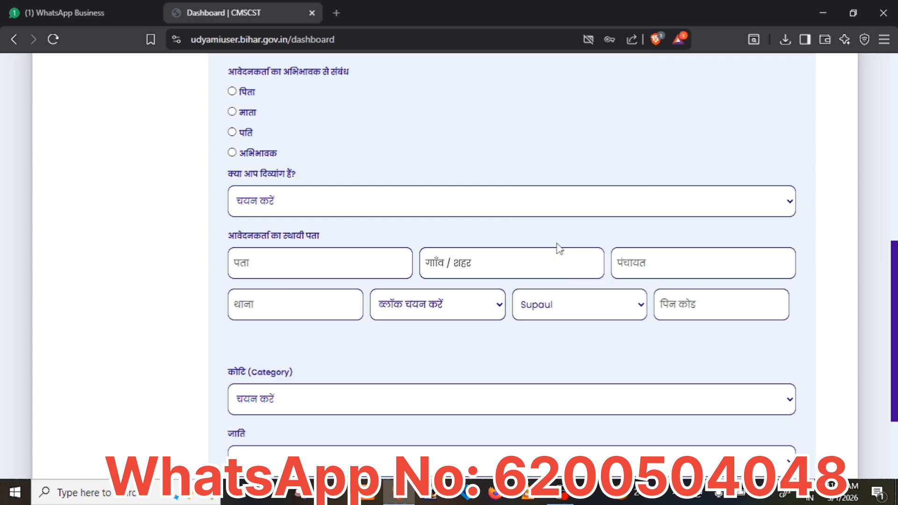
Look at the Supaul block options and category (कोटि) options, leaving both unselected.
click(482, 312)
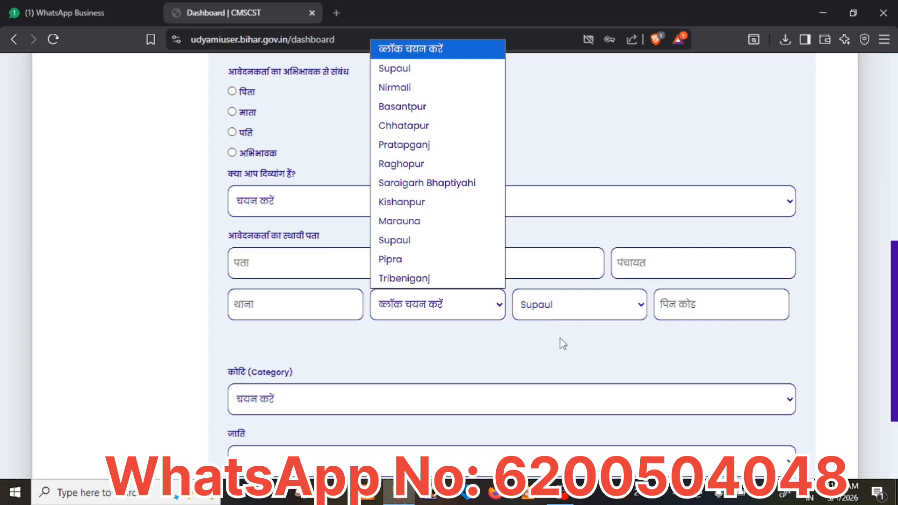
click(578, 359)
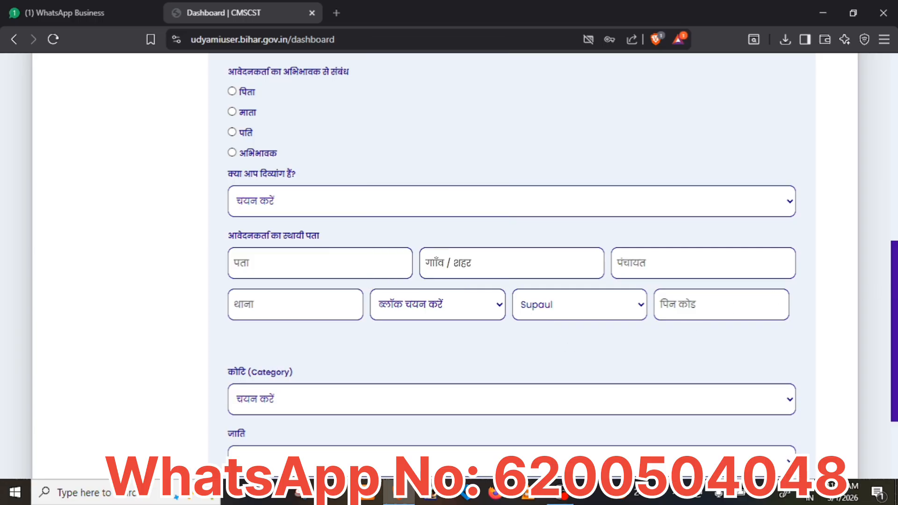
scroll(891, 291, down, 2)
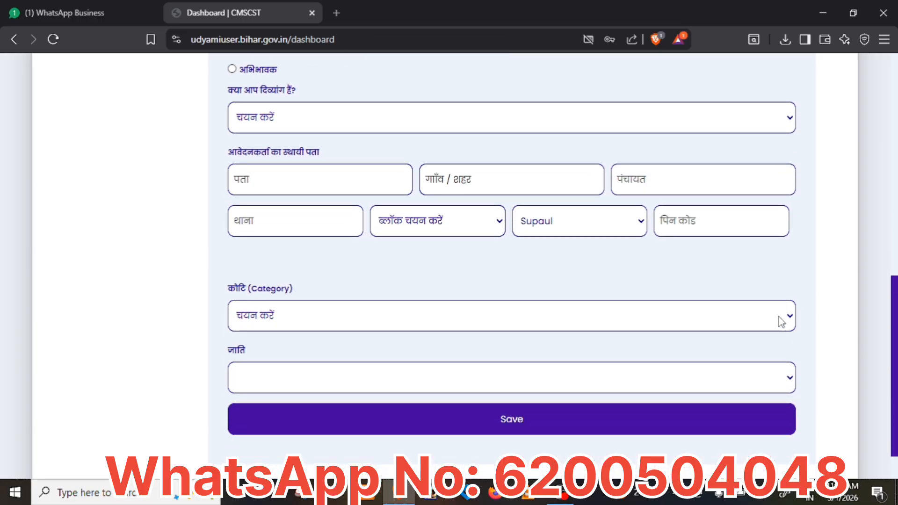
click(781, 323)
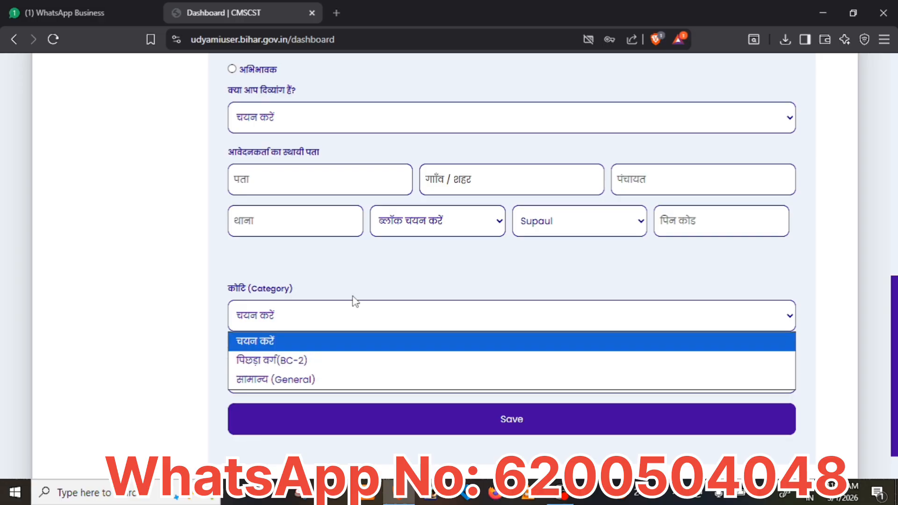
click(371, 287)
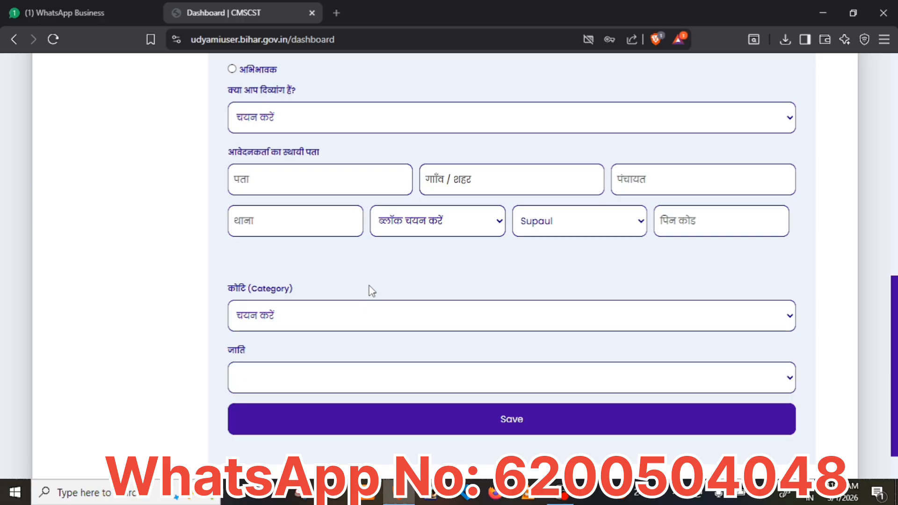
click(383, 384)
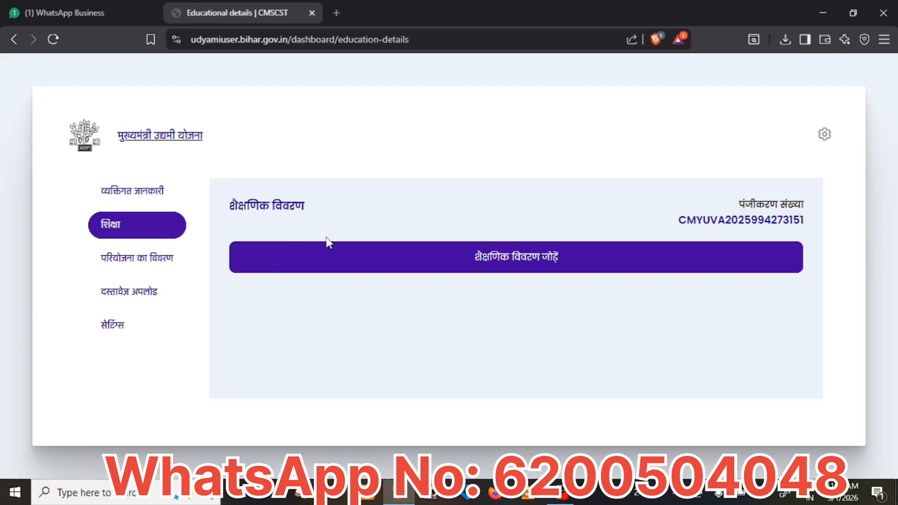
click(513, 269)
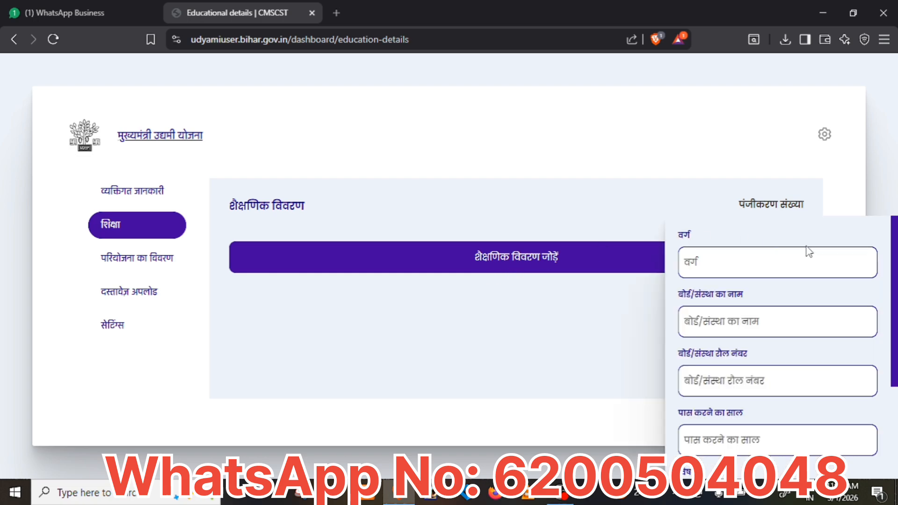
scroll(777, 347, down, 5)
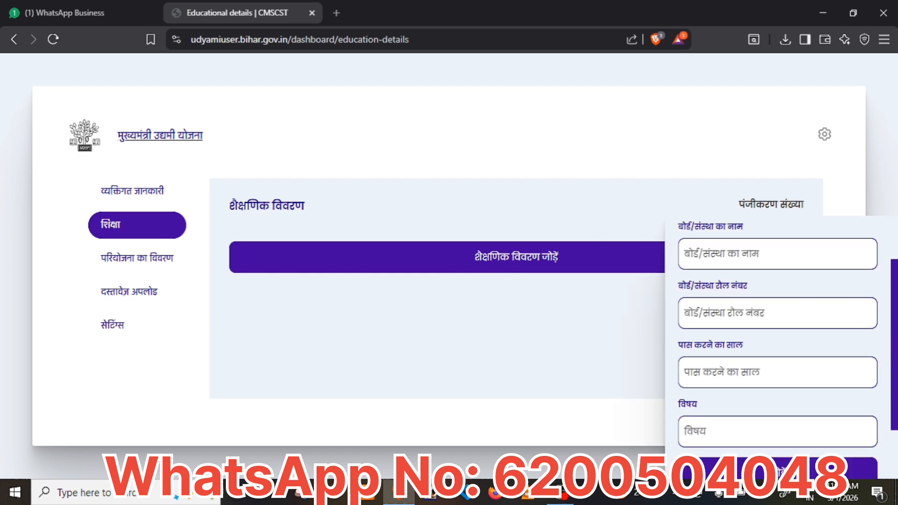
scroll(778, 346, up, 3)
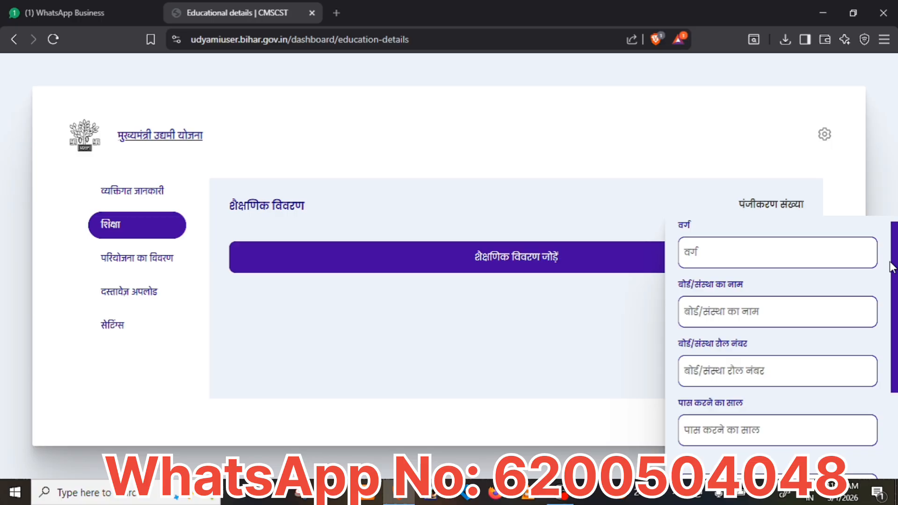
click(802, 263)
text(10)
click(765, 312)
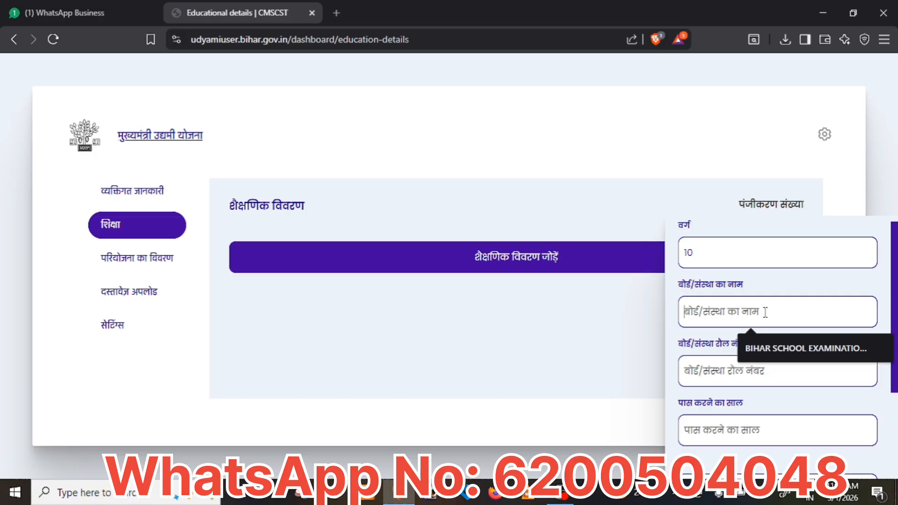
click(786, 346)
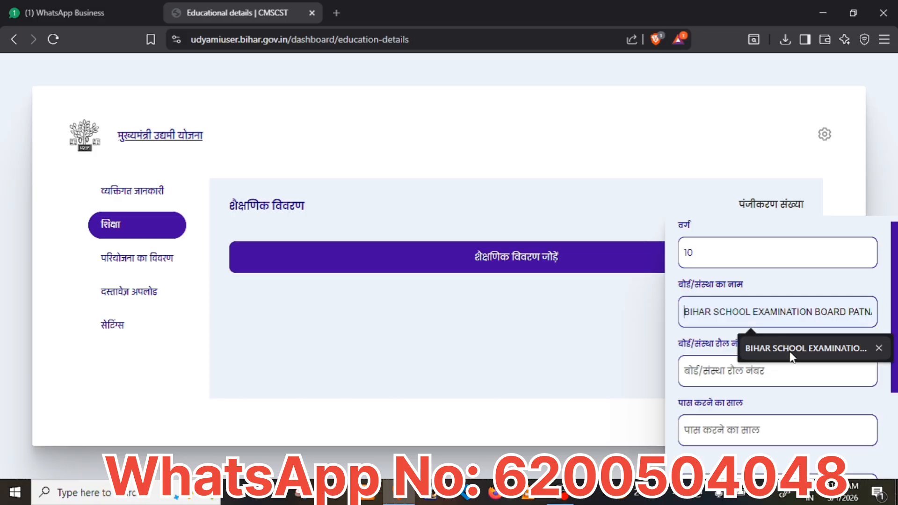
click(771, 366)
Enter passing year 2017 and subjects HIN ENG MAT SNK SC SSC, then save the record.
scroll(771, 367, down, 1)
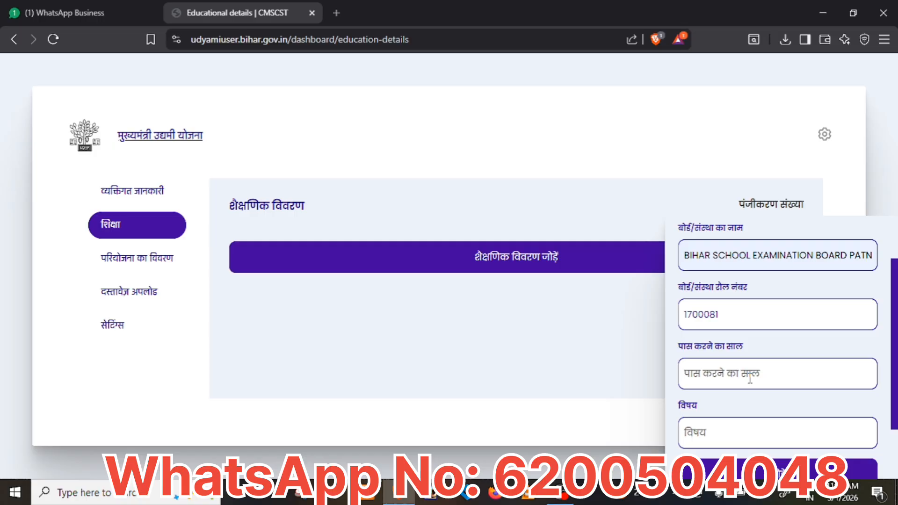
text(2017)
scroll(703, 373, down, 1)
click(735, 407)
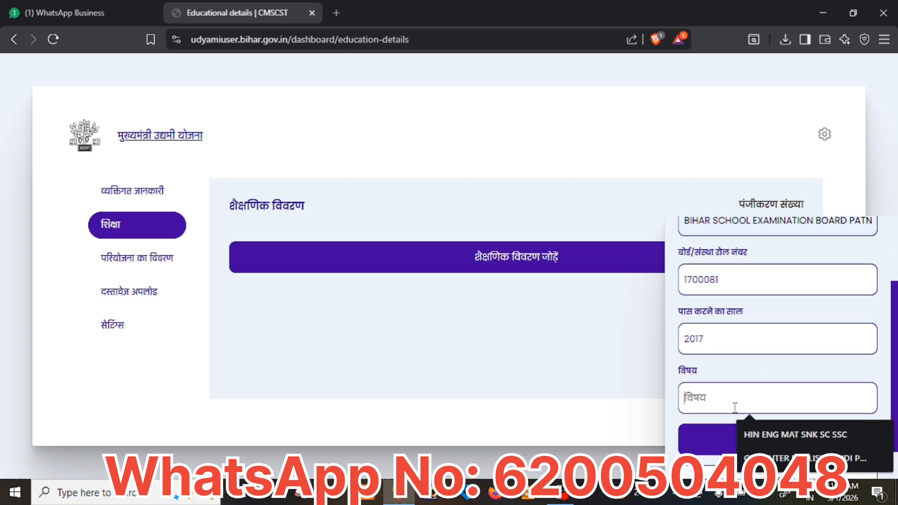
click(567, 394)
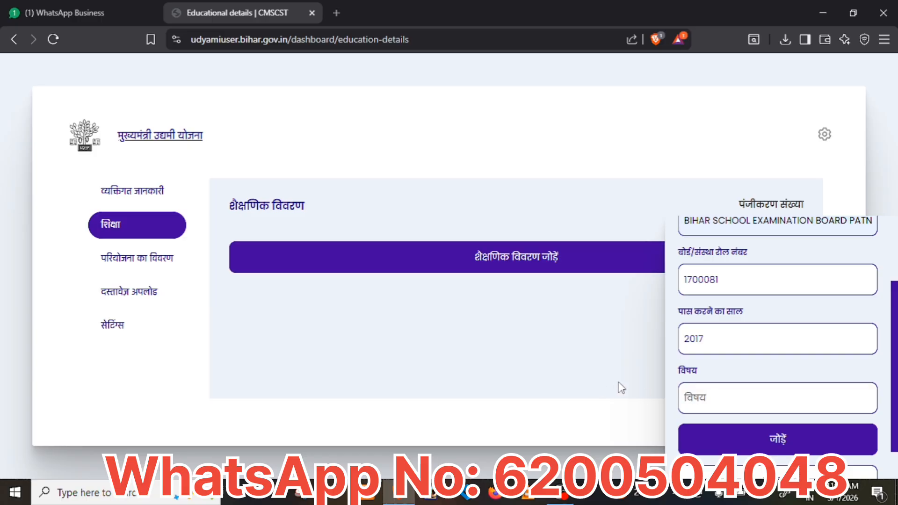
click(707, 399)
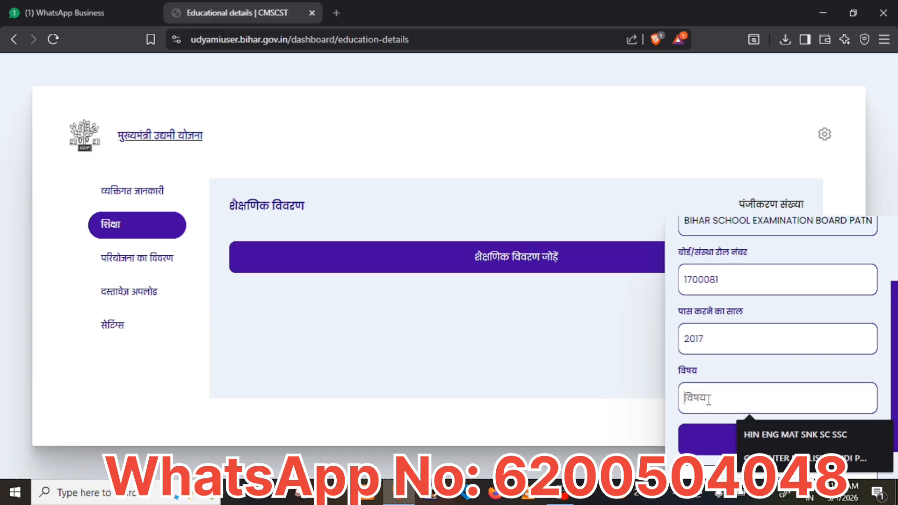
click(775, 434)
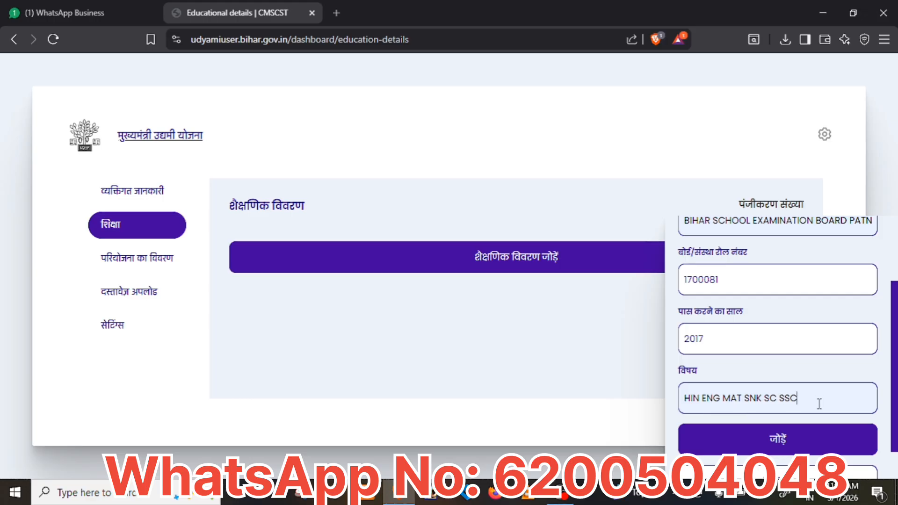
click(795, 451)
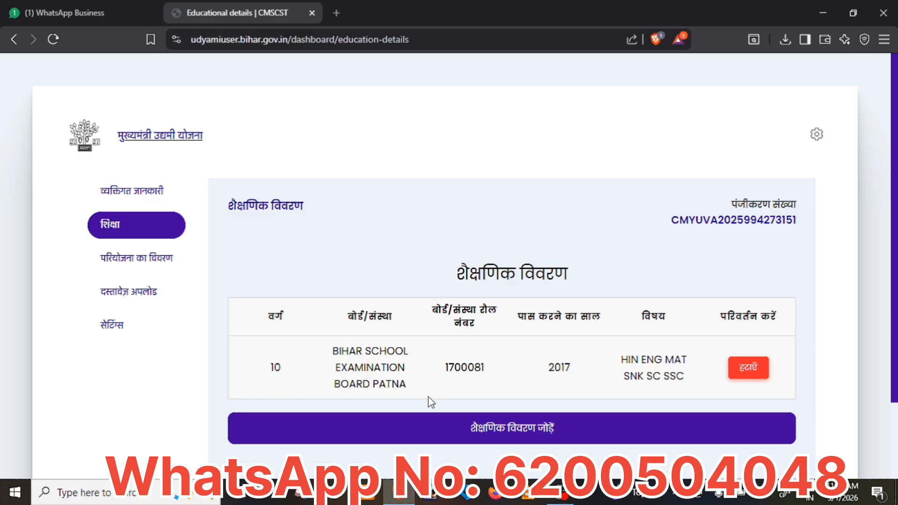
Add another record, autofilling class 12 and Bihar School Examination Board Patna, and save it.
click(478, 435)
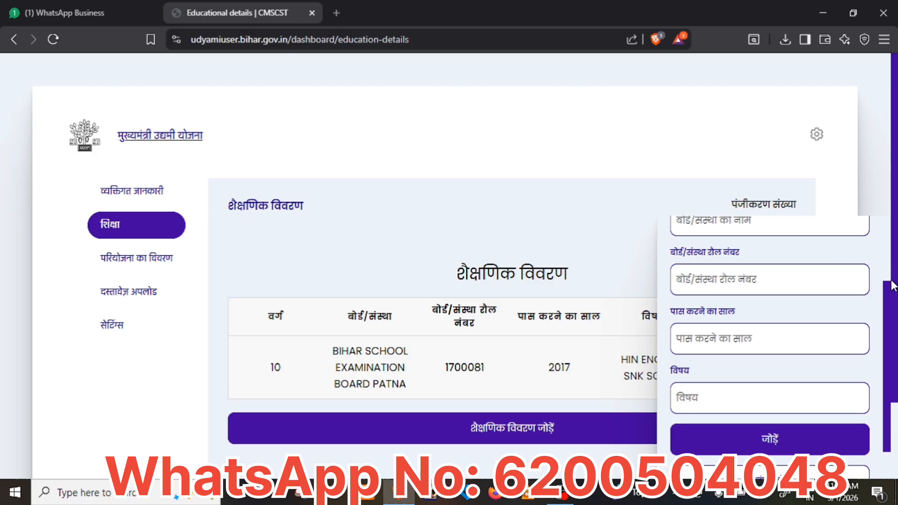
drag(891, 294, 888, 225)
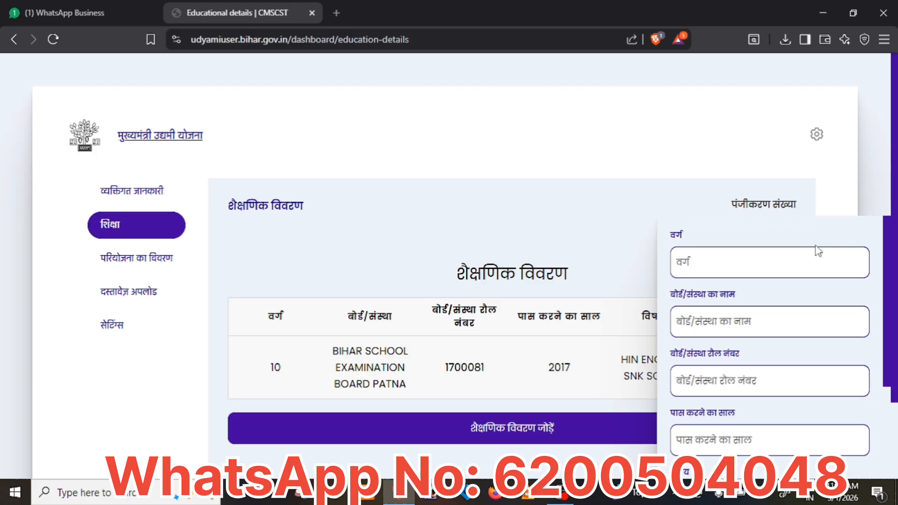
click(778, 274)
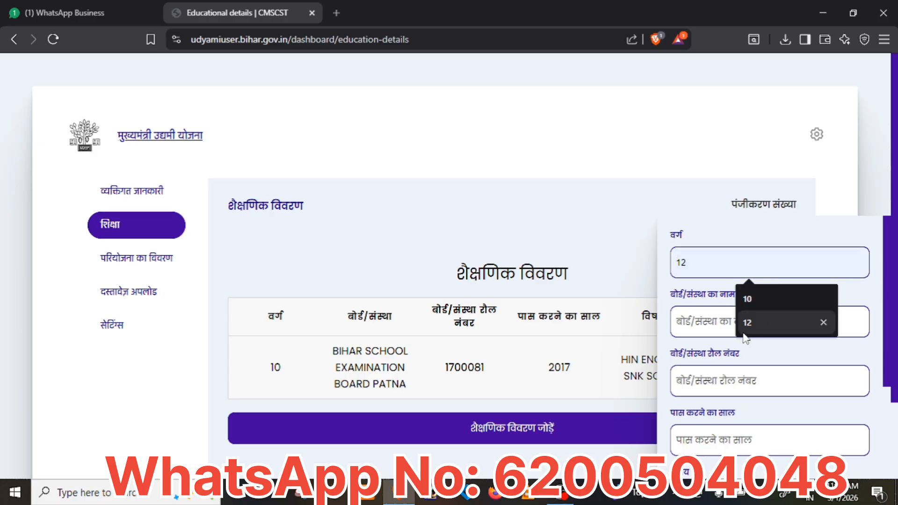
click(772, 322)
click(734, 322)
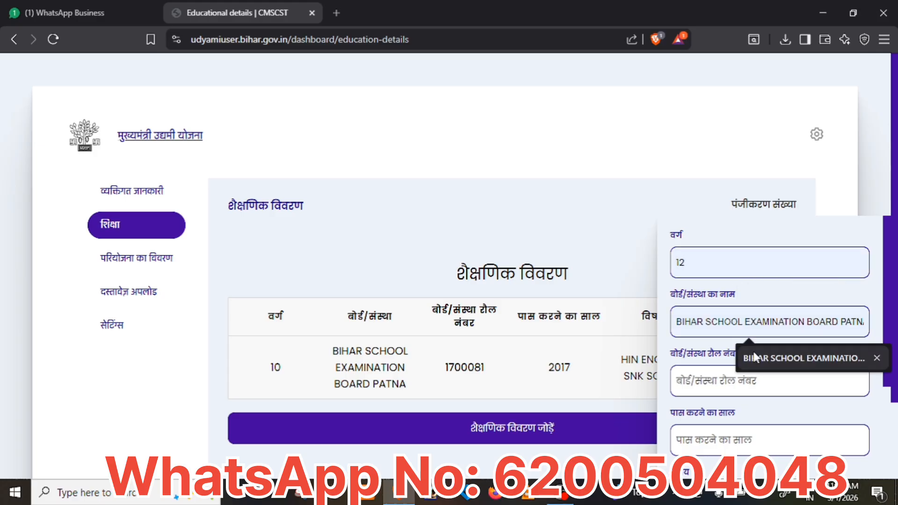
click(756, 355)
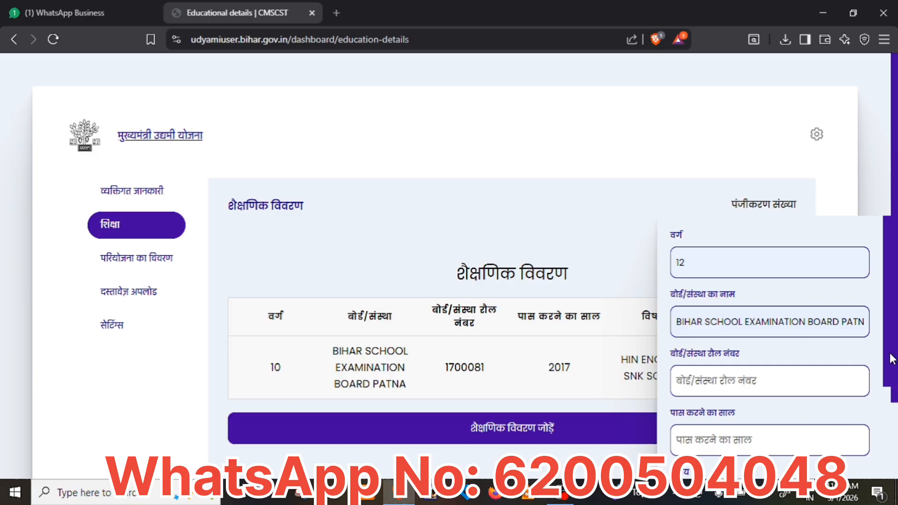
scroll(858, 412, down, 2)
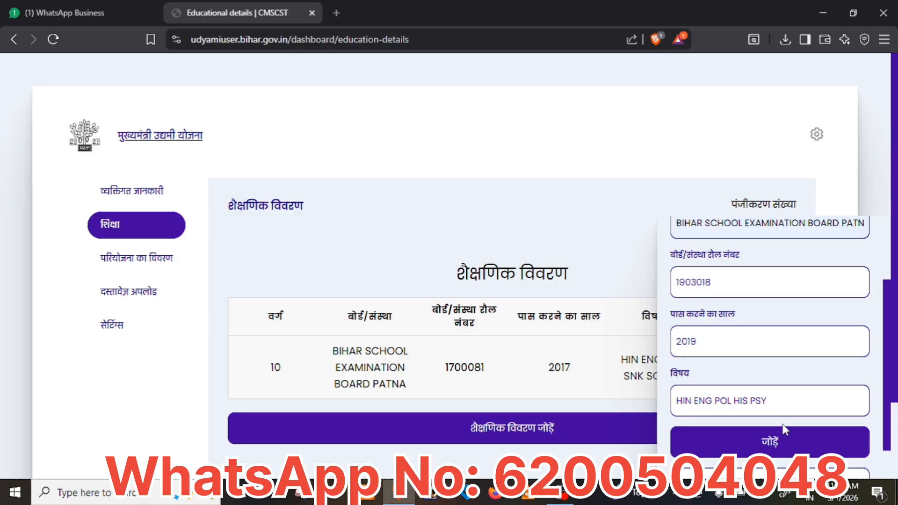
click(780, 450)
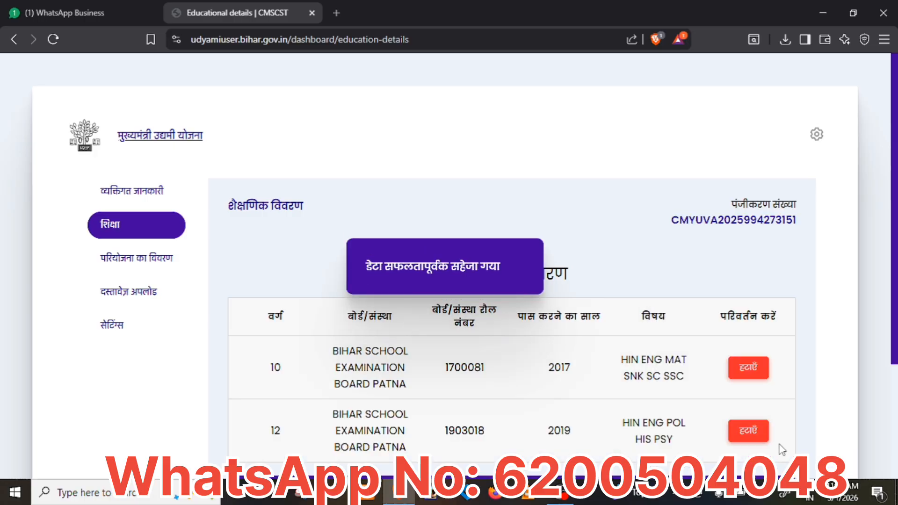
scroll(663, 381, down, 2)
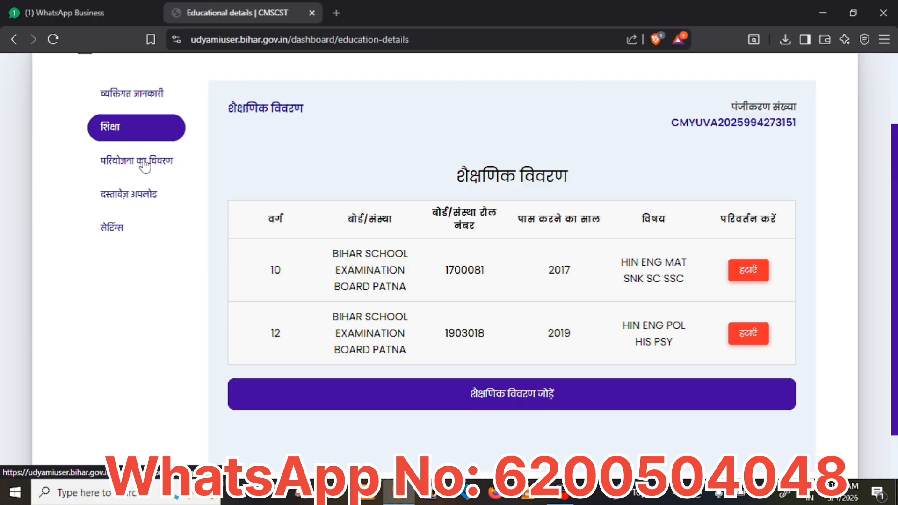
In the project details section, select Oil Mill/ Spice Production (तेल मिल/मसाला उत्पादन) from the project list.
click(145, 164)
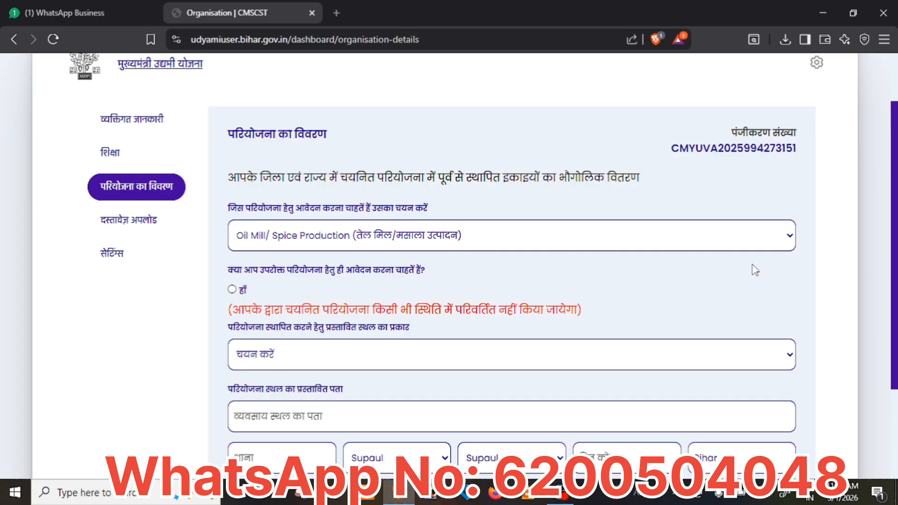
click(789, 248)
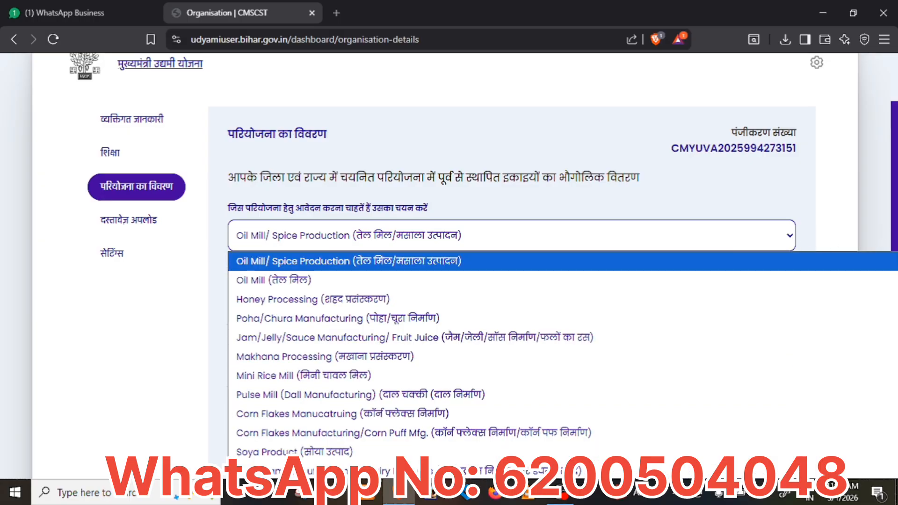
key(Down)
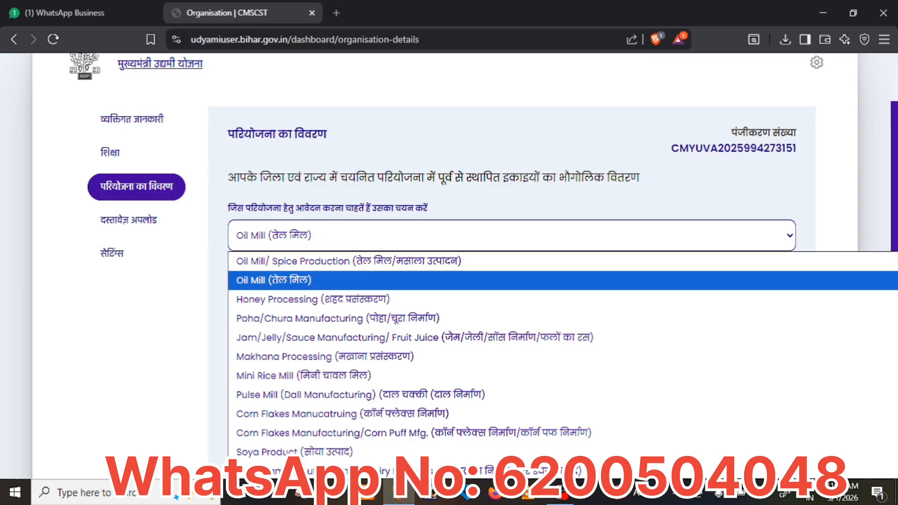
key(Down)
key(Down)
key(Down)
key(Down)
key(Down)
key(Down)
key(Down)
key(Down)
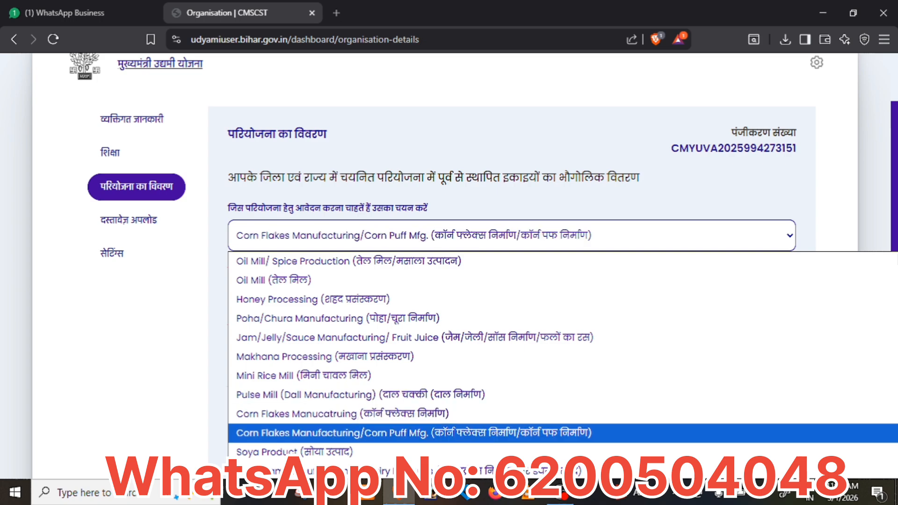
key(Down)
key(Down)
key(Down)
key(Down)
key(Down)
key(Down)
key(Down)
key(Down)
key(Down)
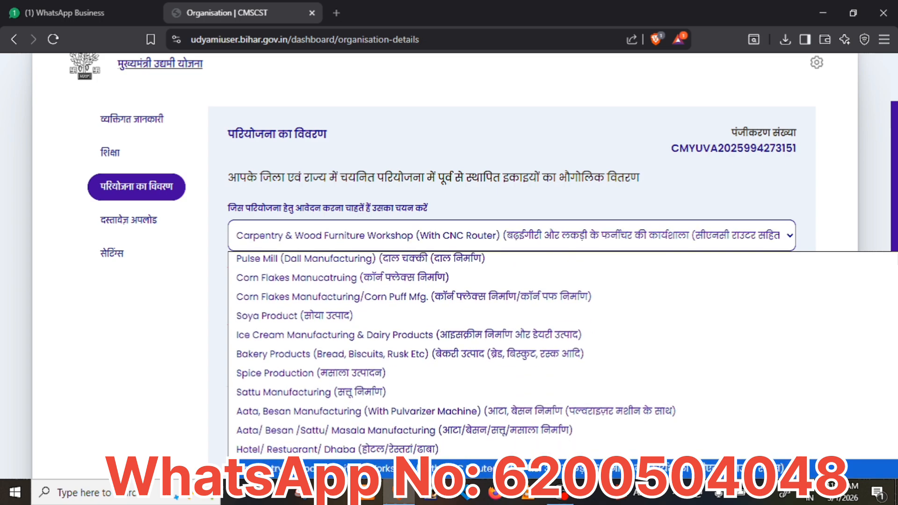
key(Down)
key(Down)
key(Down)
key(Down)
key(Down)
key(Down)
key(Down)
key(Down)
key(Down)
key(Down)
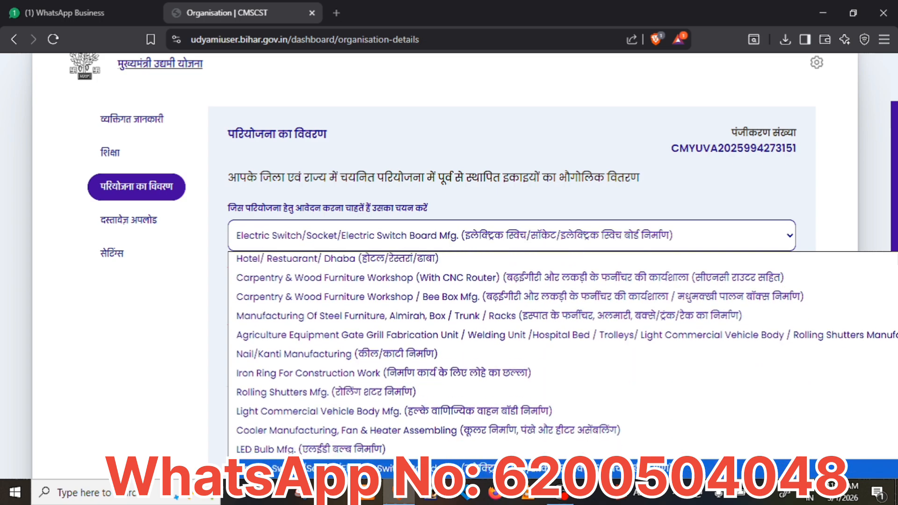
key(Down)
key(Down)
key(Down)
key(Down)
key(Down)
key(Down)
key(Down)
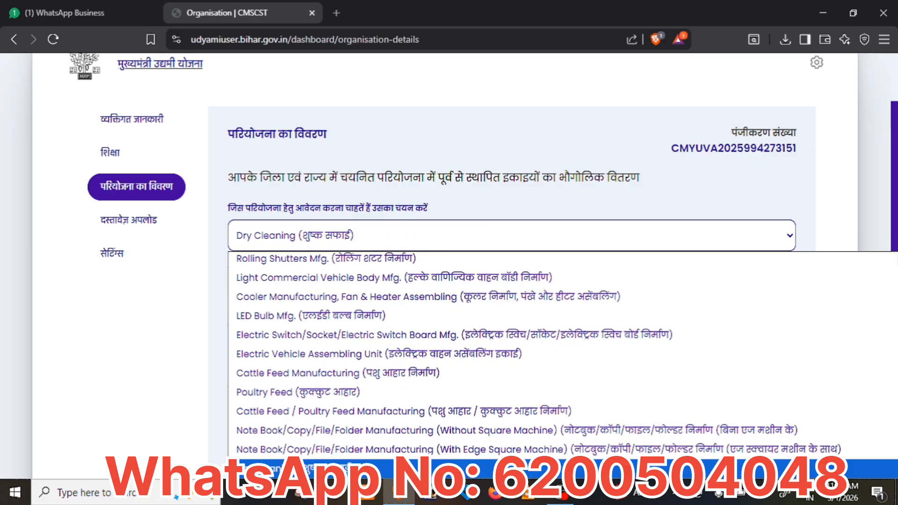
key(Down)
key(Down)
key(Down)
key(Down)
key(Down)
key(Down)
key(Down)
key(Down)
key(Down)
key(Down)
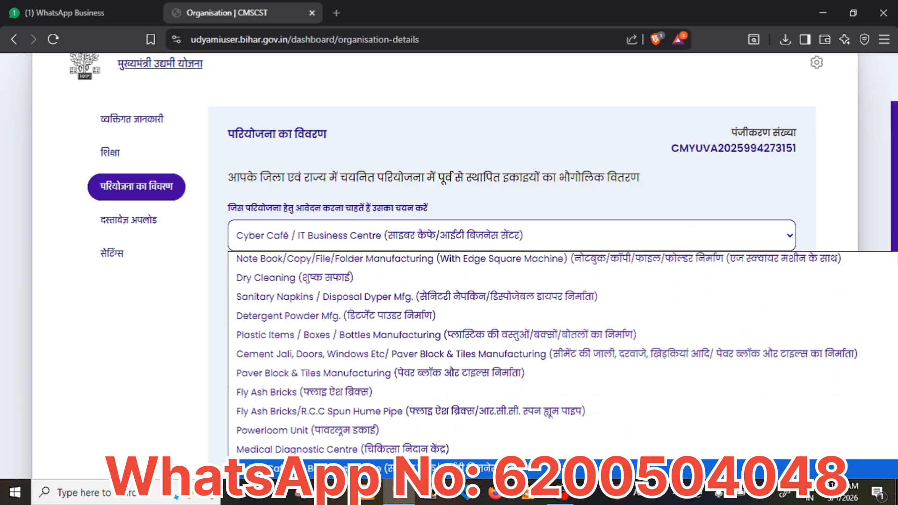
key(Down)
key(Down)
key(Down)
key(Down)
key(Down)
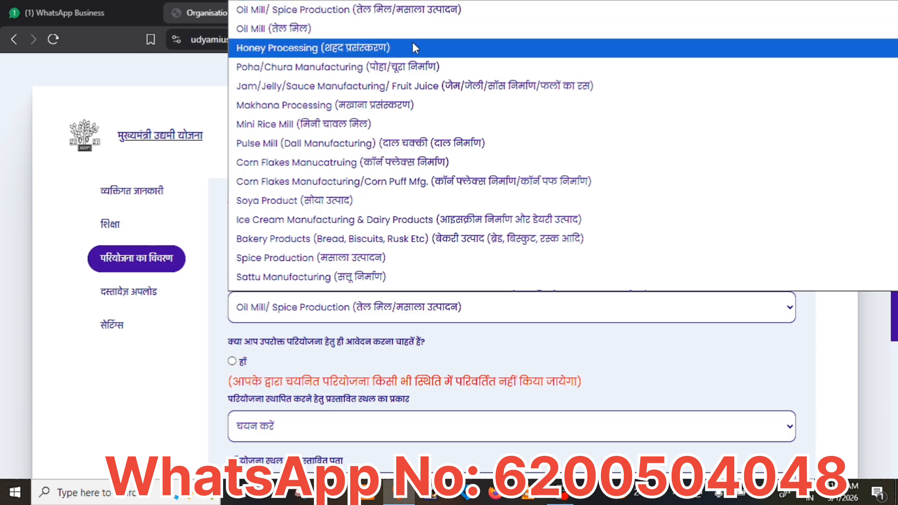
click(396, 14)
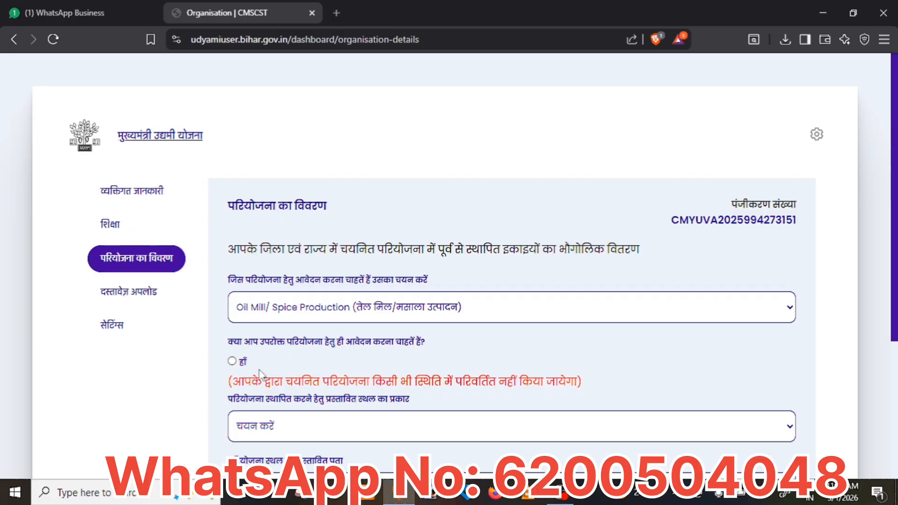
Answer हाँ for the chosen project and set the site type to स्वयं का स्थान.
click(232, 362)
scroll(445, 267, down, 2)
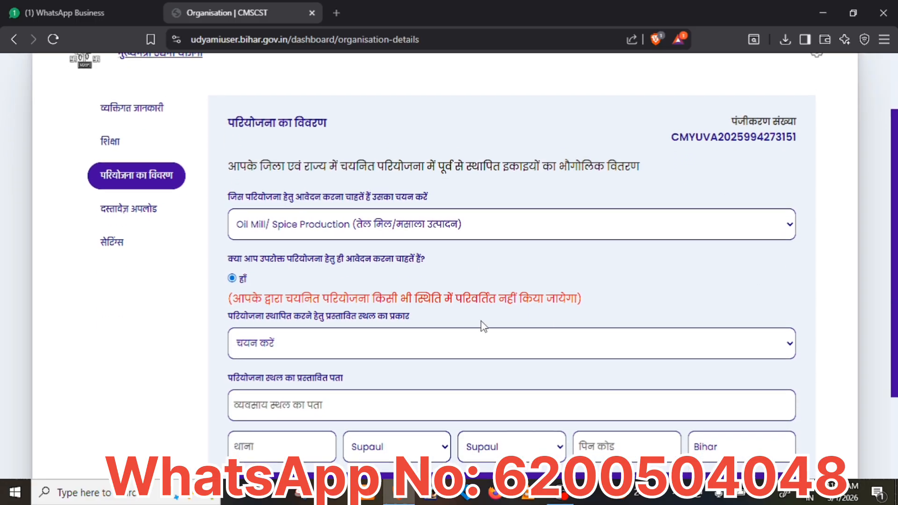
click(458, 346)
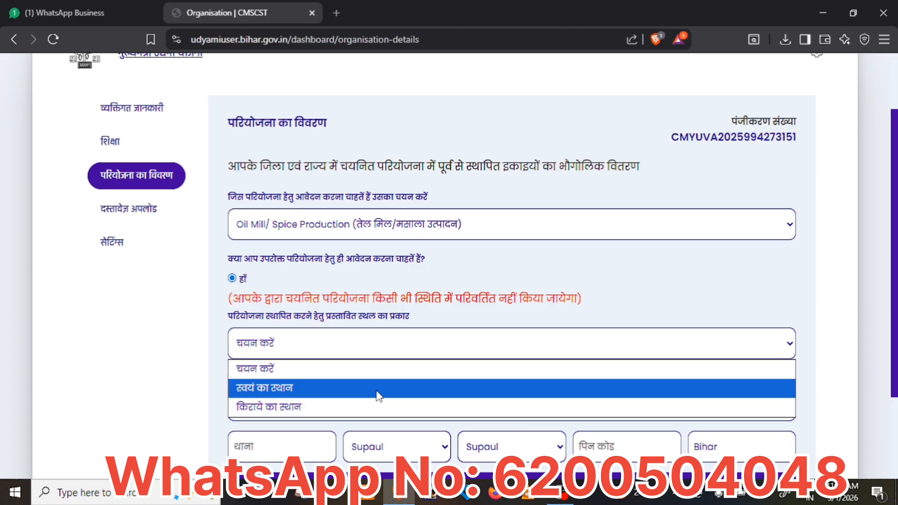
click(379, 395)
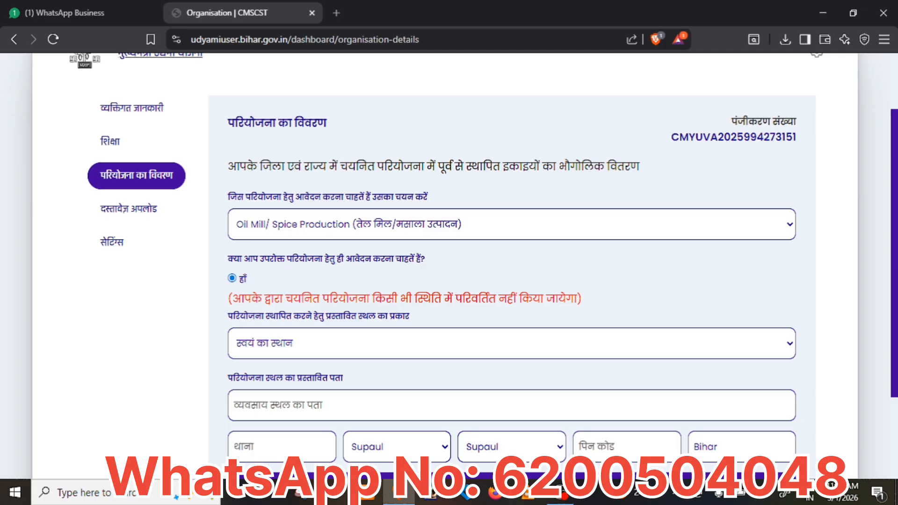
Check the proposed site address and the site's block field.
scroll(668, 300, down, 2)
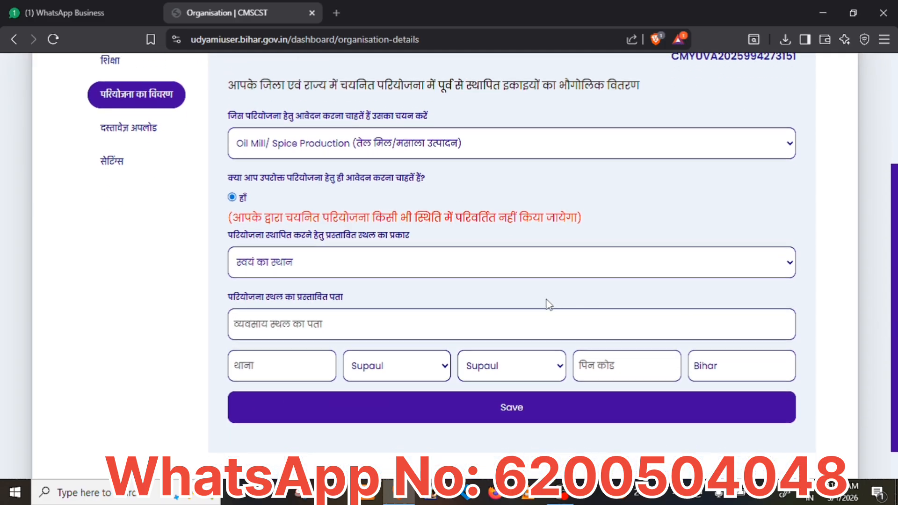
click(516, 316)
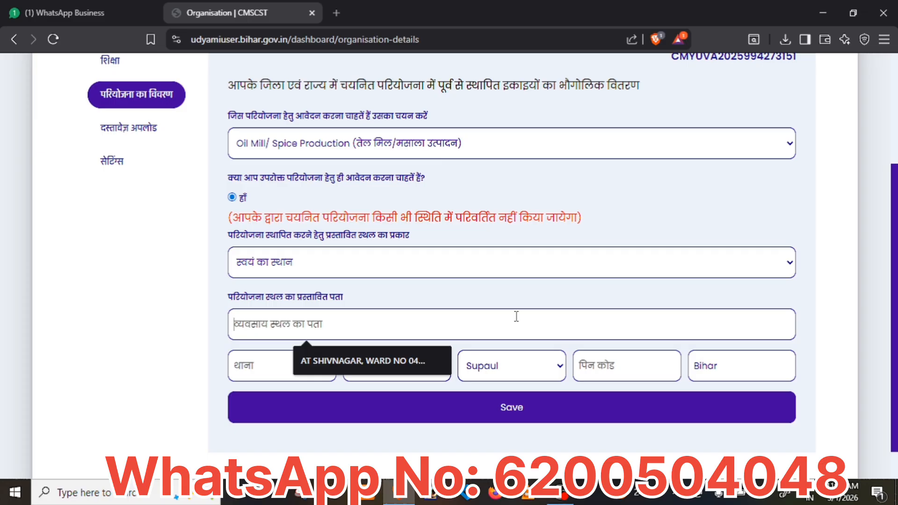
click(213, 383)
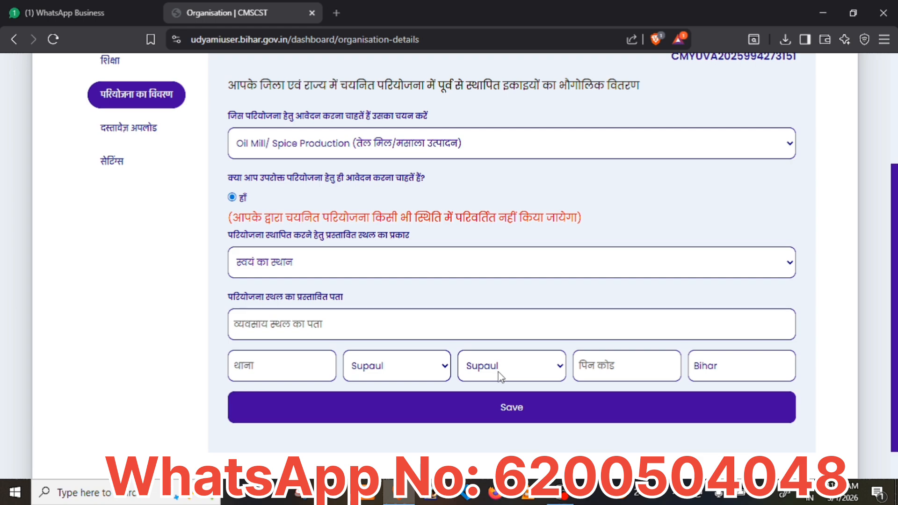
click(556, 377)
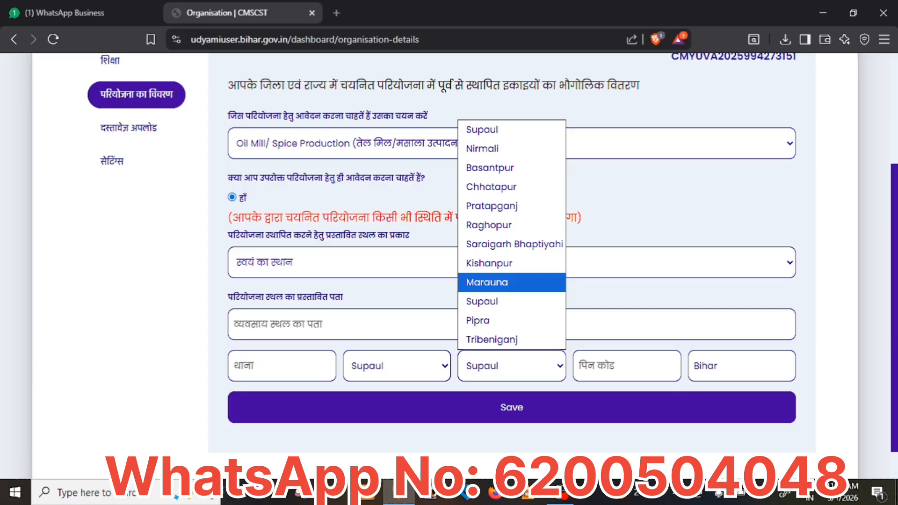
scroll(890, 248, up, 4)
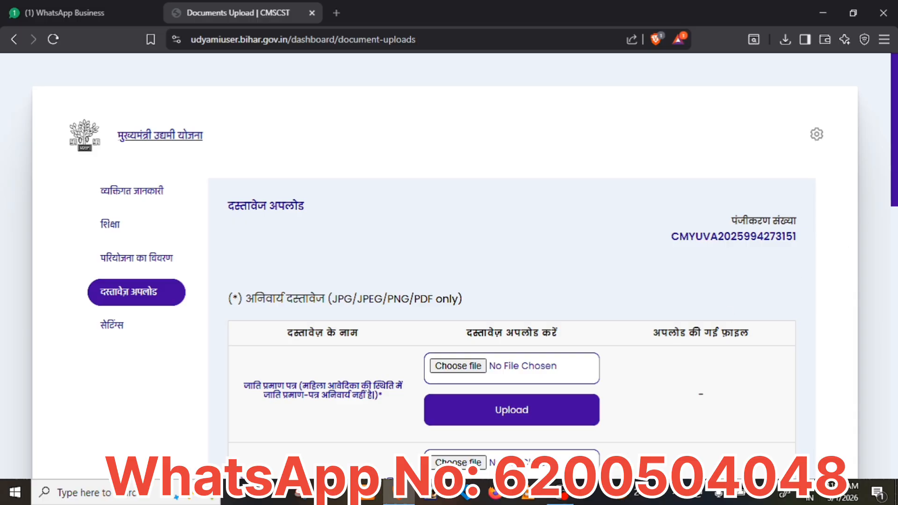
Scroll through the Documents Upload page to review the certificate, photo and signature rows.
scroll(671, 197, down, 5)
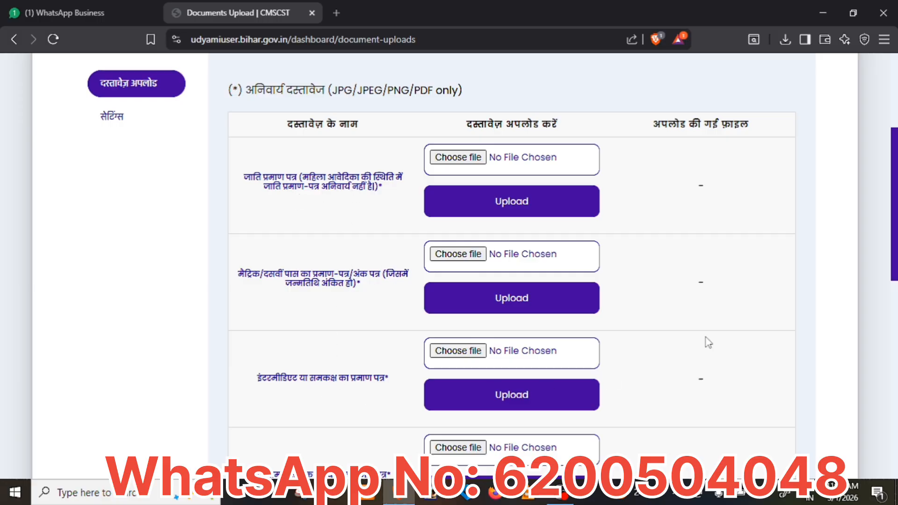
scroll(719, 270, down, 3)
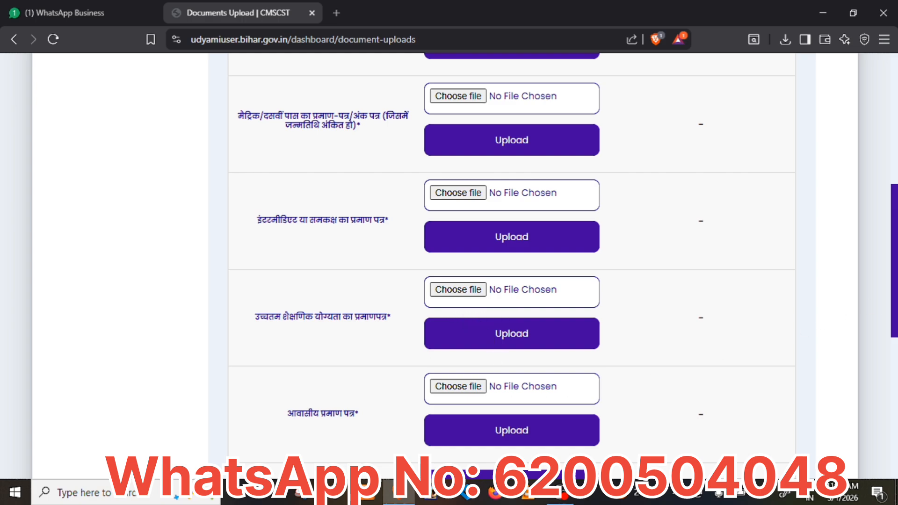
scroll(821, 322, down, 2)
scroll(654, 321, down, 3)
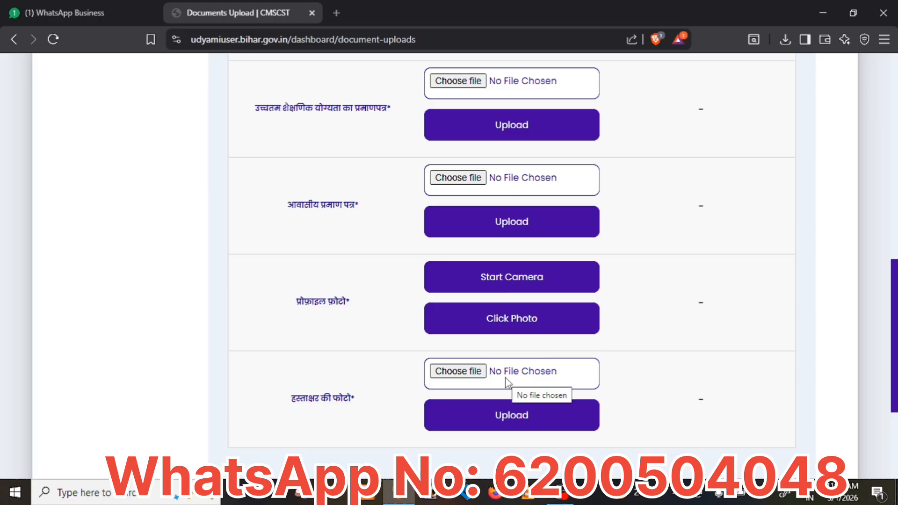
scroll(895, 221, up, 3)
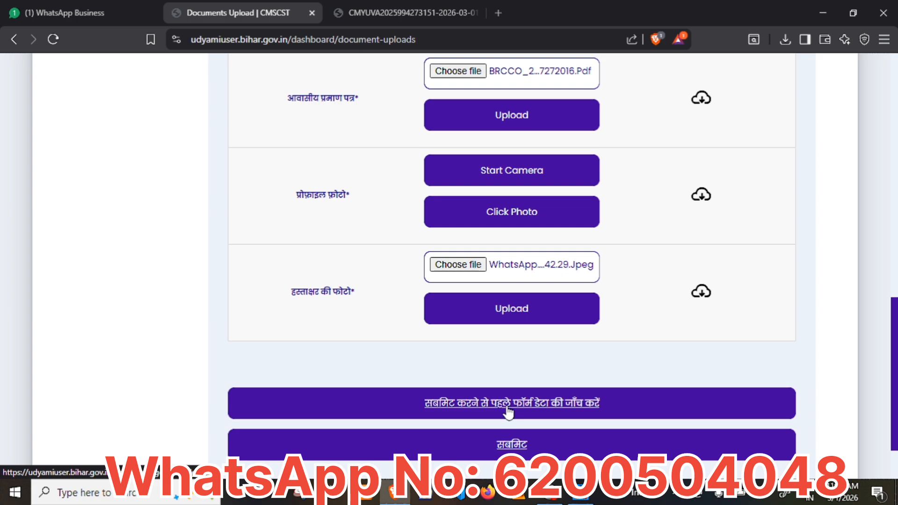
Review the Final Details page and submit it with 'फार्म जमा करें'.
click(506, 406)
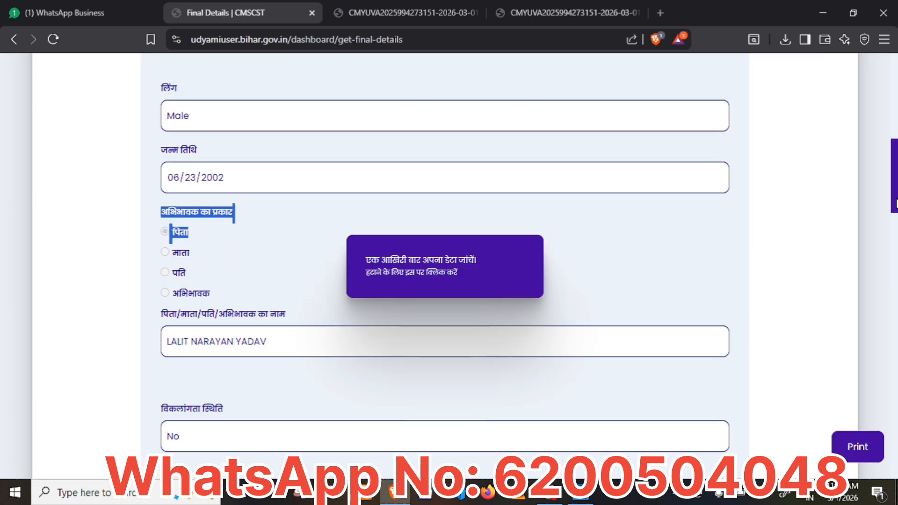
drag(896, 203, 893, 457)
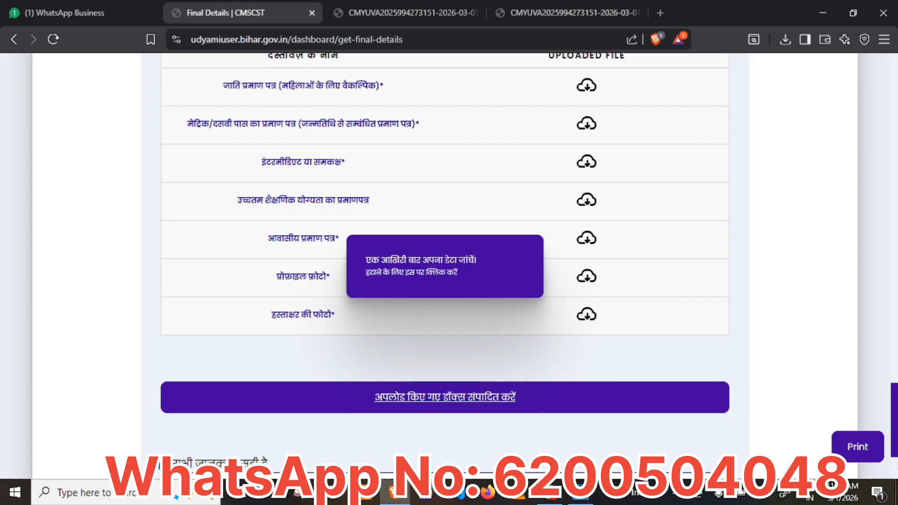
scroll(814, 307, down, 3)
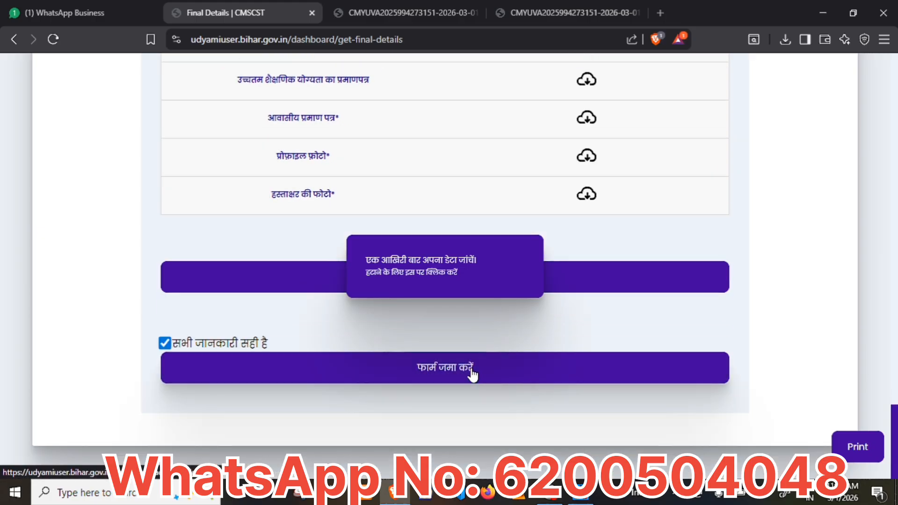
click(472, 375)
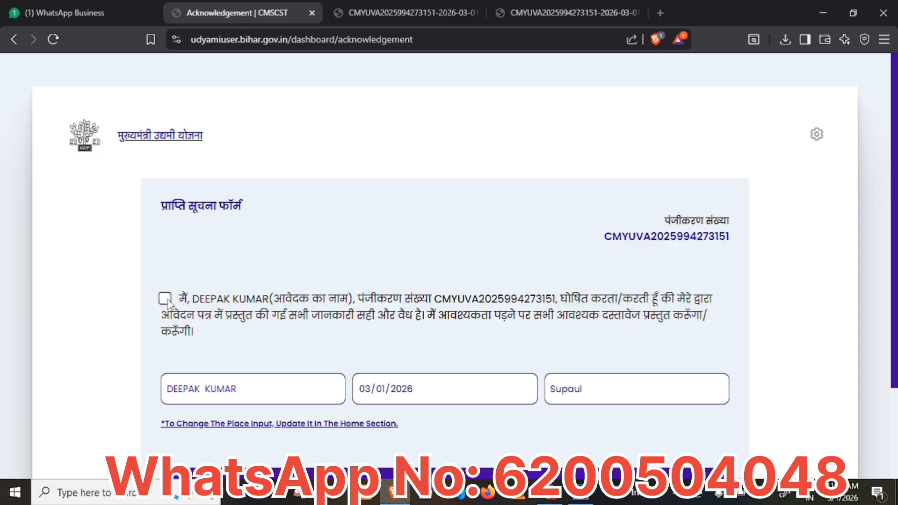
Accept the declaration and make the final submission.
click(167, 301)
scroll(444, 280, down, 2)
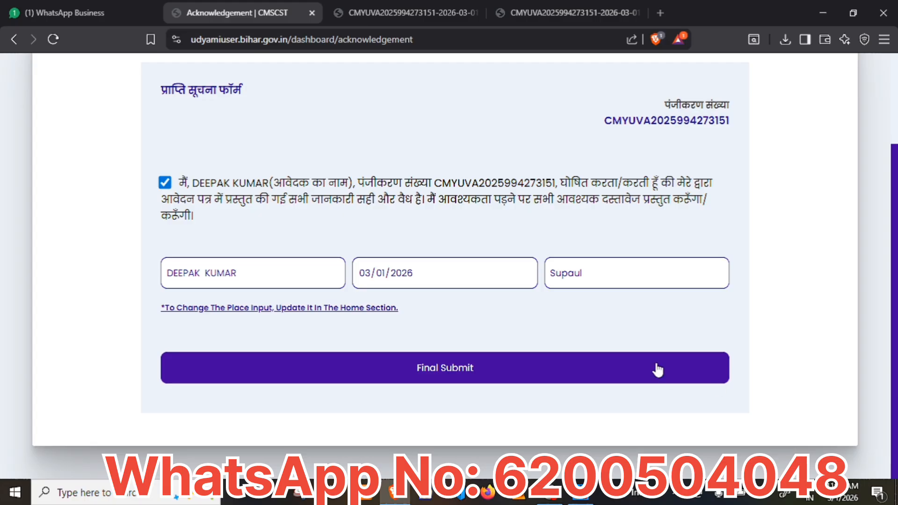
click(484, 371)
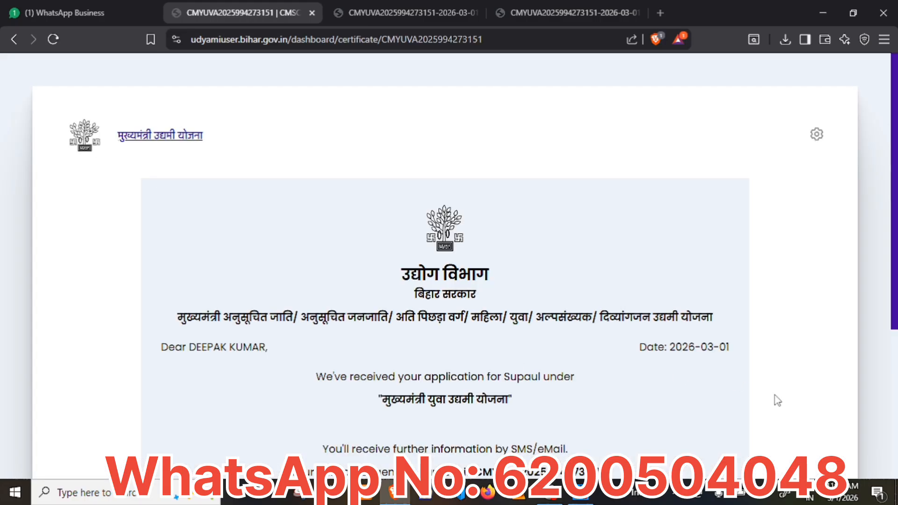
Bring up printing for the acknowledgement certificate, then cancel the print preview.
scroll(895, 358, down, 3)
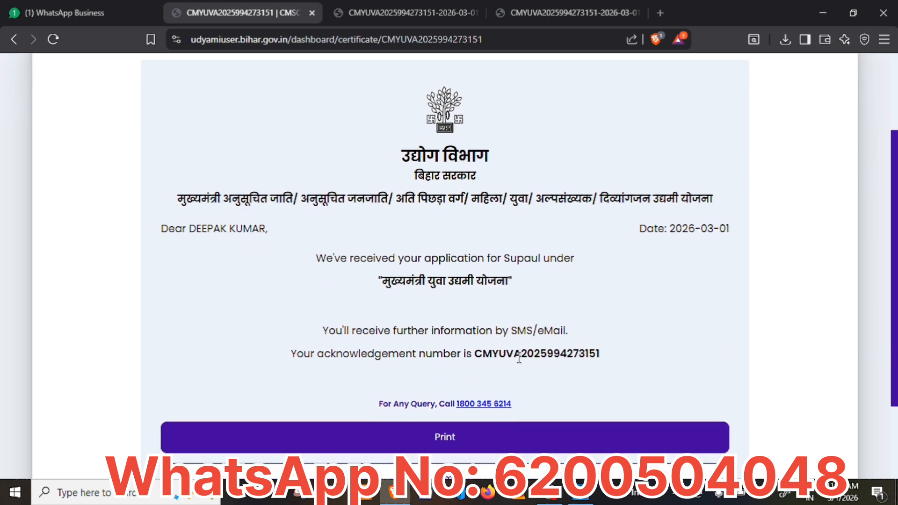
click(474, 430)
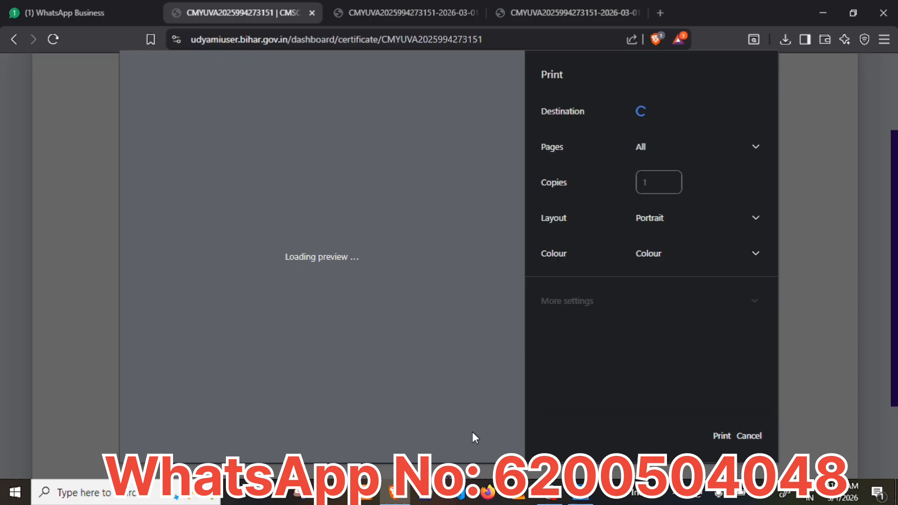
click(747, 433)
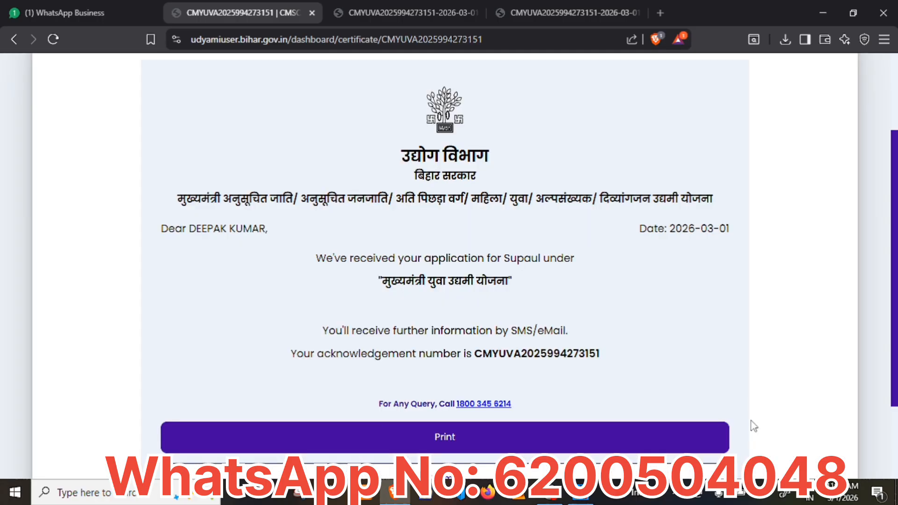